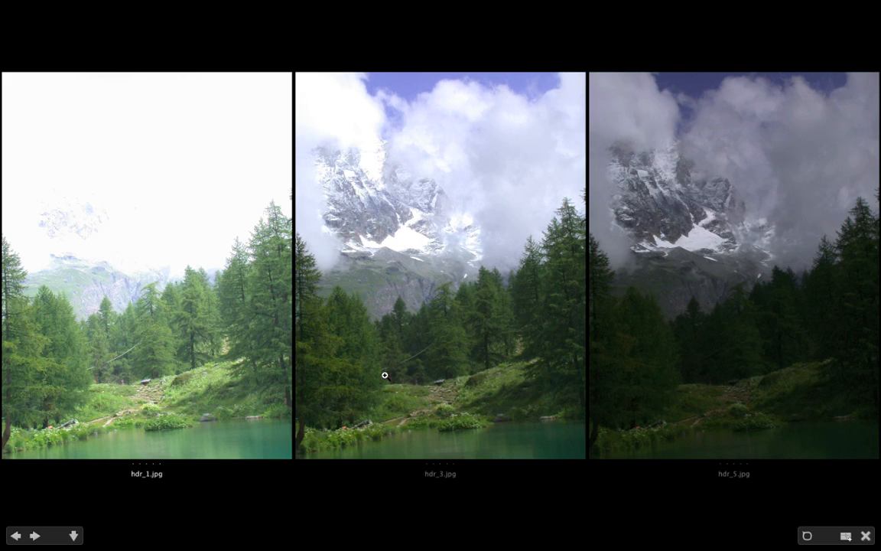
Exit the full-screen comparison and check the exposure metadata of each photo from hdr_1.jpg to hdr_5.jpg.
{"action": "key", "text": "Escape"}
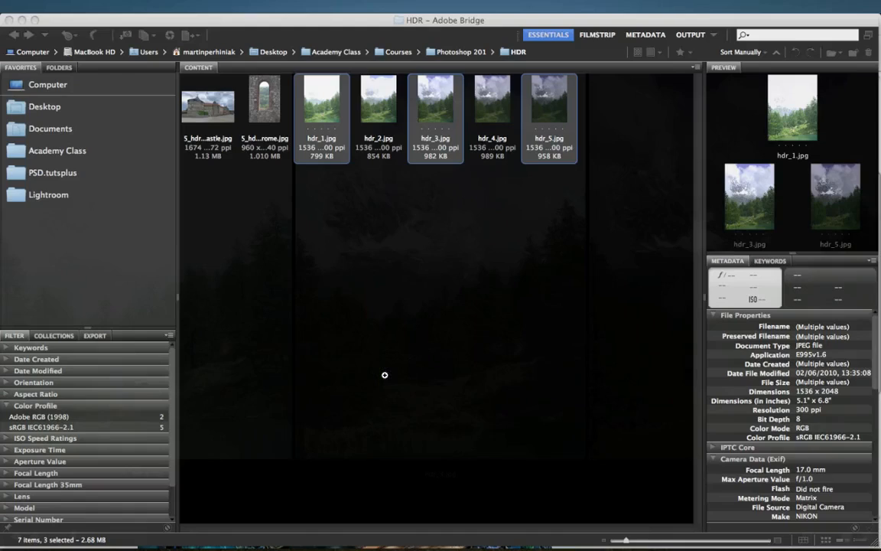
{"action": "left_click", "coordinate": [285, 171]}
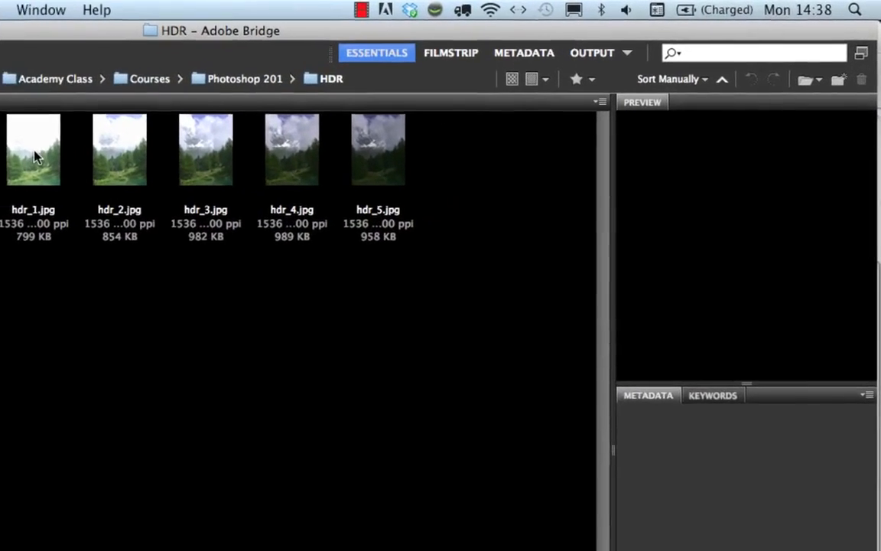
{"action": "left_click", "coordinate": [33, 157]}
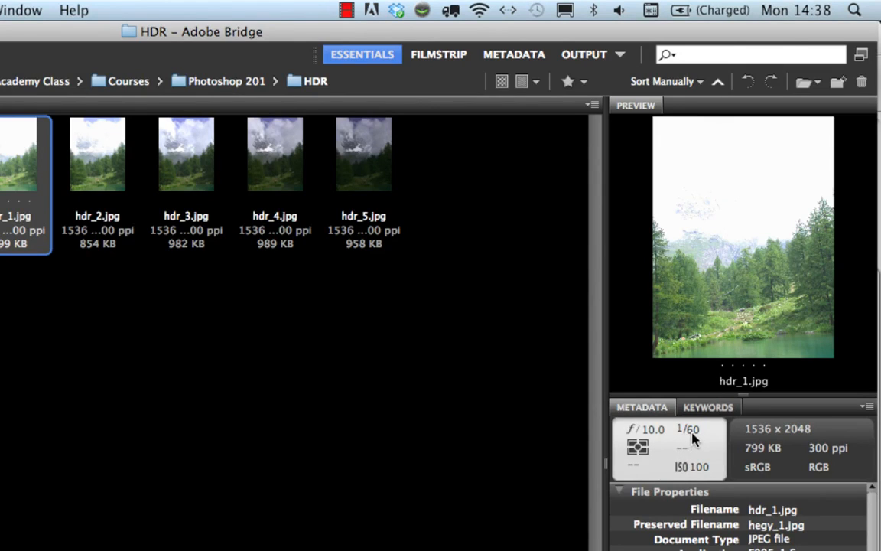
{"action": "left_click", "coordinate": [105, 157]}
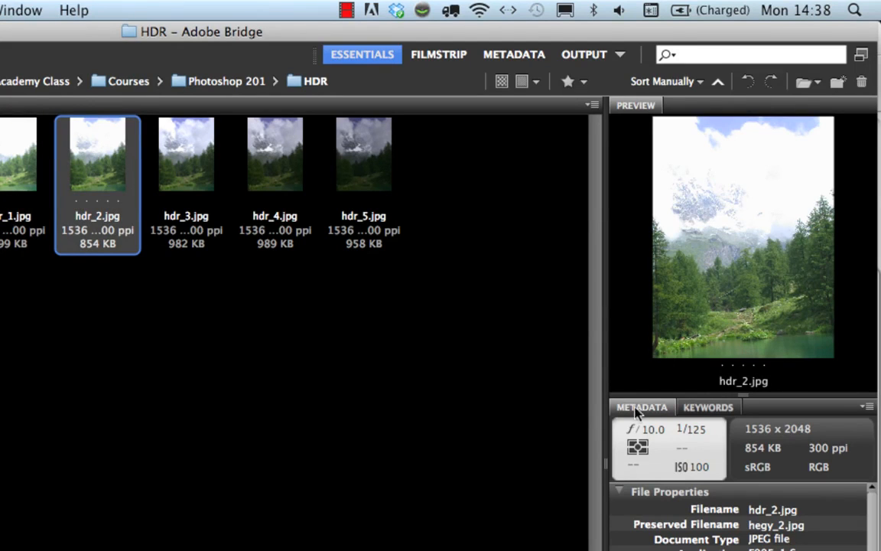
{"action": "left_click", "coordinate": [186, 159]}
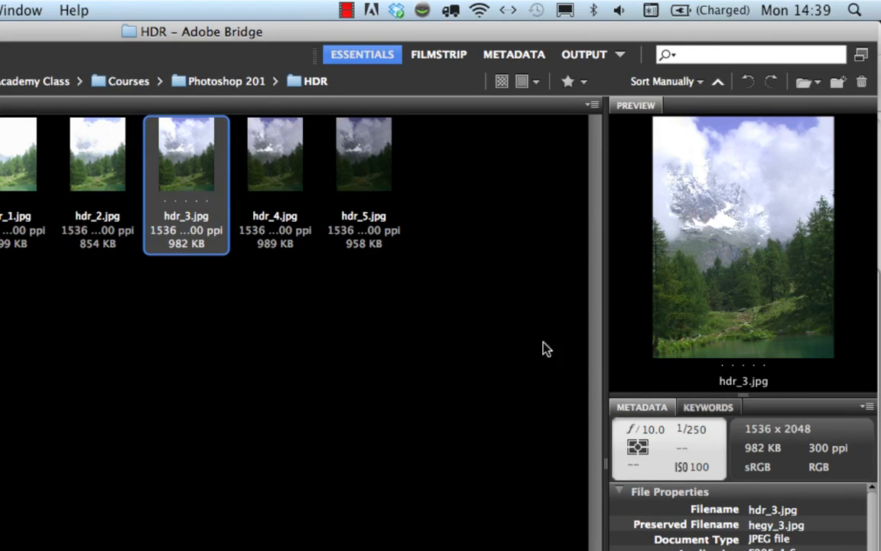
{"action": "left_click", "coordinate": [291, 174]}
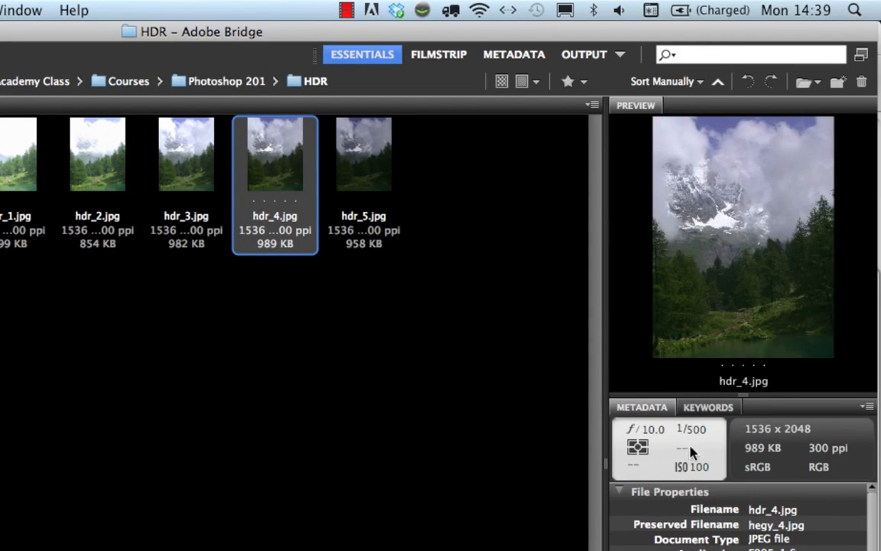
{"action": "left_click", "coordinate": [356, 150]}
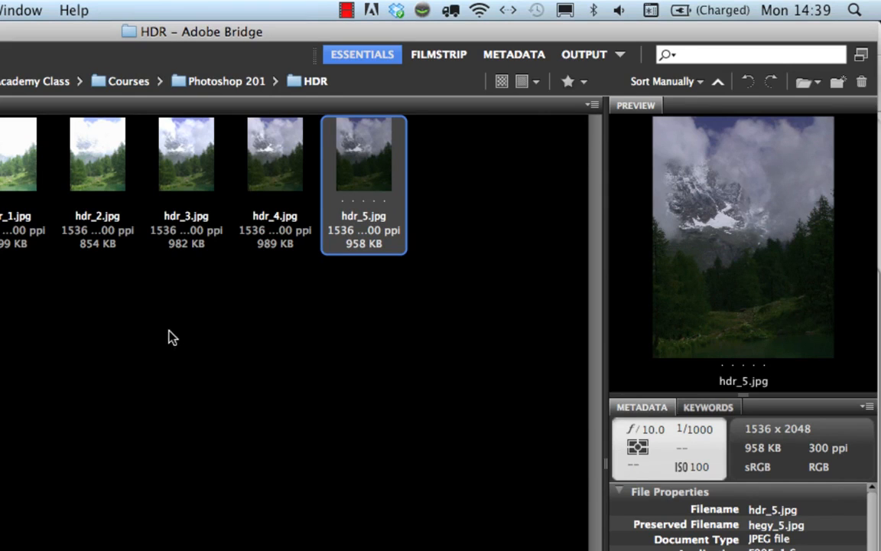
Select all five photos from hdr_1.jpg to hdr_5.jpg and send them to Photoshop's Merge to HDR Pro.
{"action": "left_click", "coordinate": [15, 139], "text": "shift"}
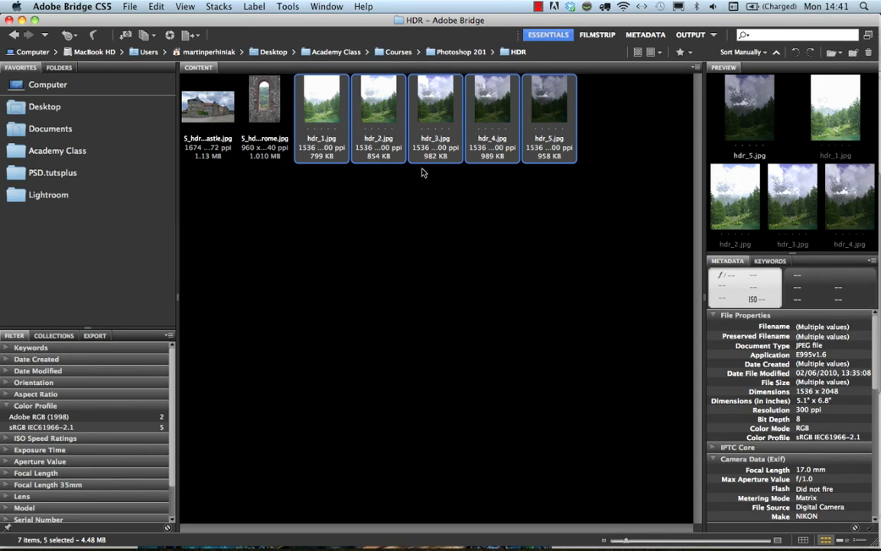
{"action": "left_click", "coordinate": [287, 7]}
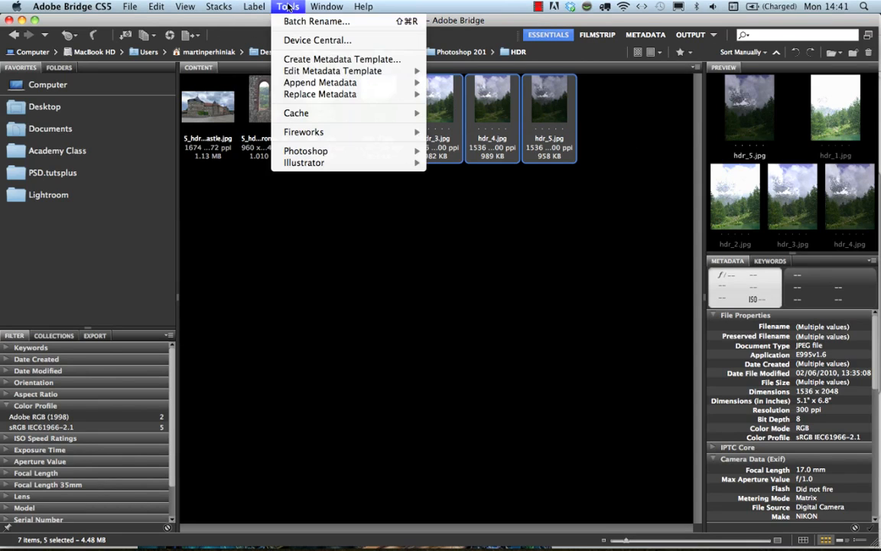
{"action": "mouse_move", "coordinate": [344, 151]}
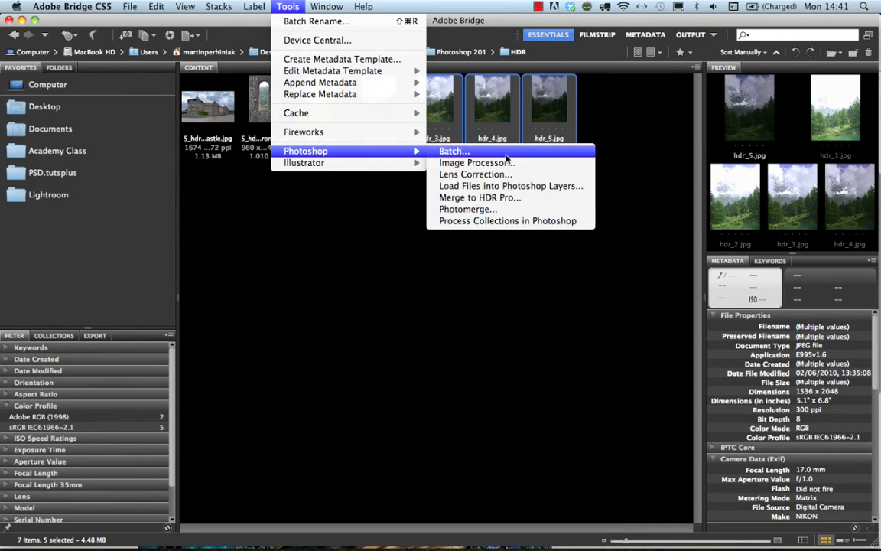
{"action": "left_click", "coordinate": [498, 199]}
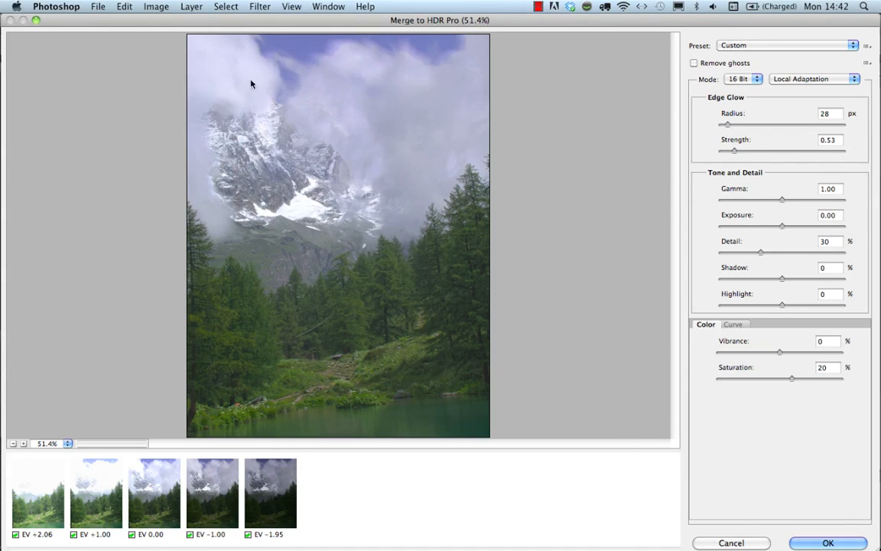
Inspect the clouds in the merged preview at 100% and turn on ghost removal.
{"action": "left_click", "coordinate": [67, 443]}
{"action": "left_click", "coordinate": [117, 483]}
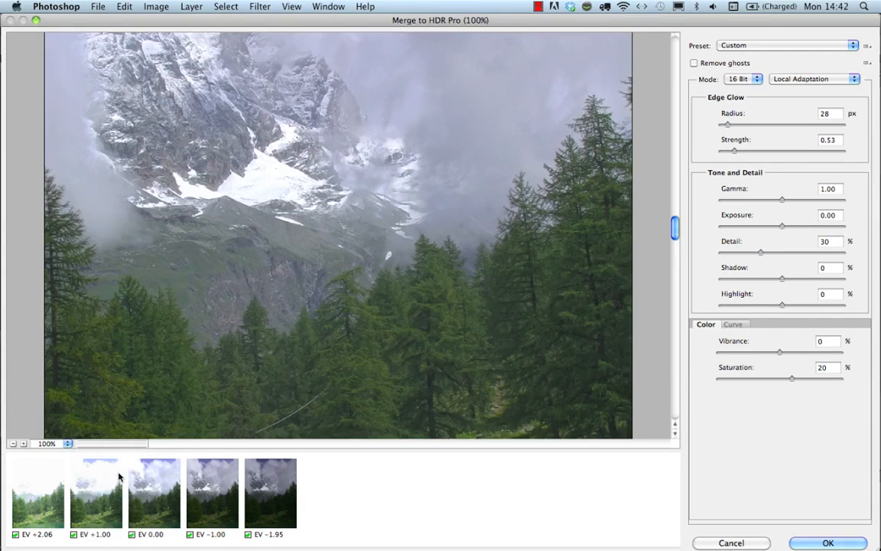
{"action": "left_click_drag", "start_coordinate": [672, 220], "coordinate": [670, 37]}
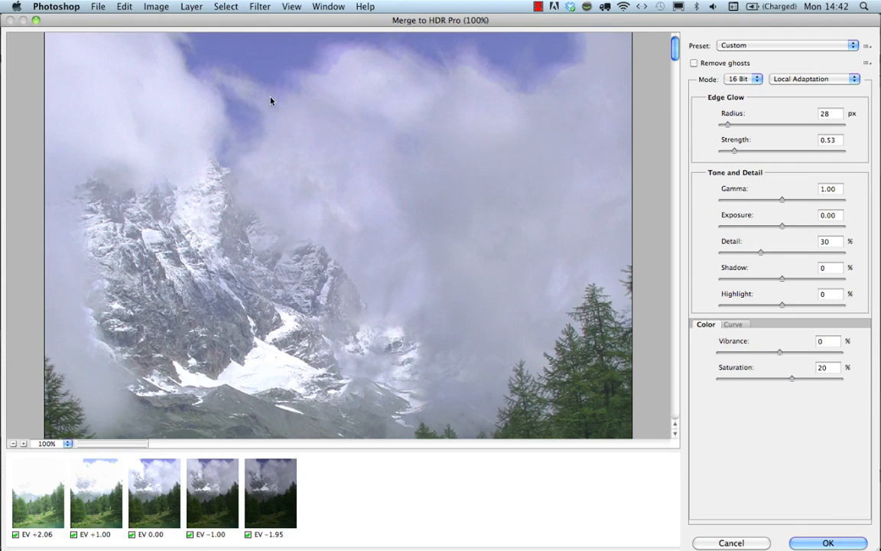
{"action": "left_click", "coordinate": [694, 63]}
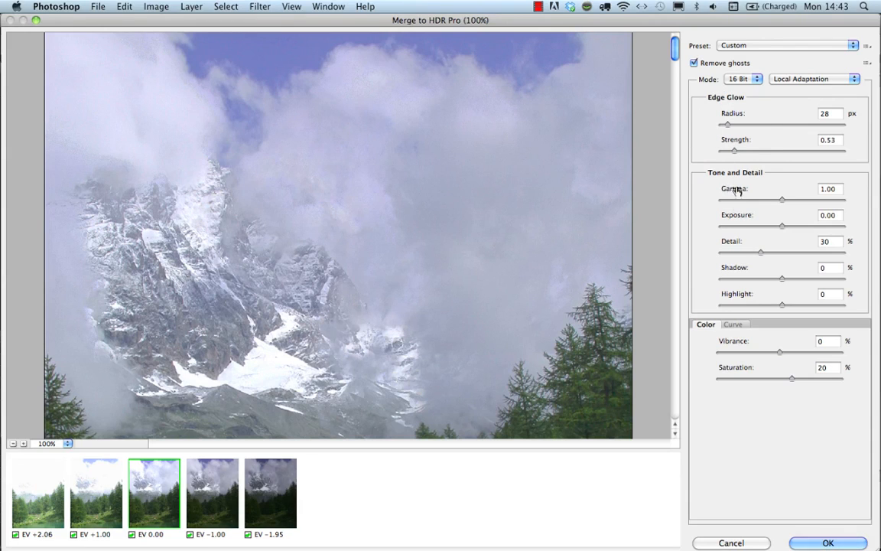
Examine the tone curve, the available bit depths and the toning methods, keeping 16 Bit and Local Adaptation.
{"action": "left_click", "coordinate": [735, 325]}
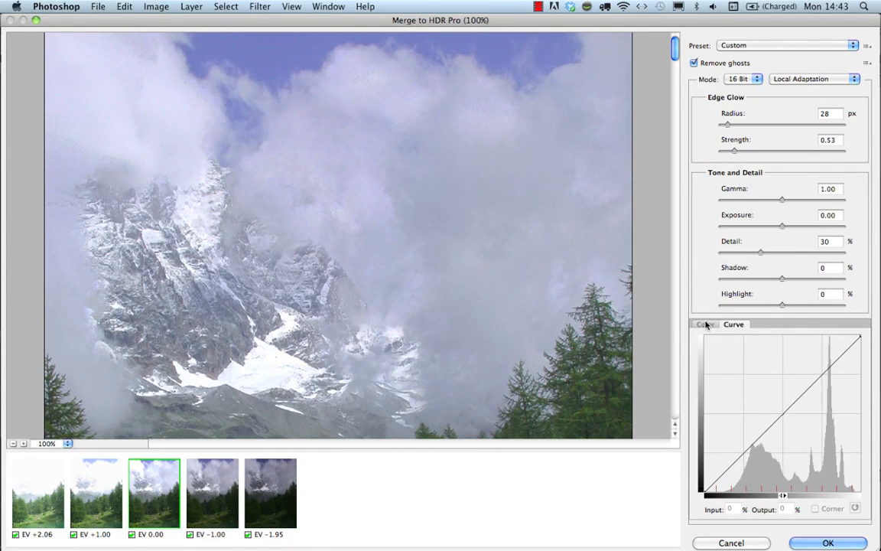
{"action": "left_click", "coordinate": [706, 325]}
{"action": "left_click", "coordinate": [756, 79]}
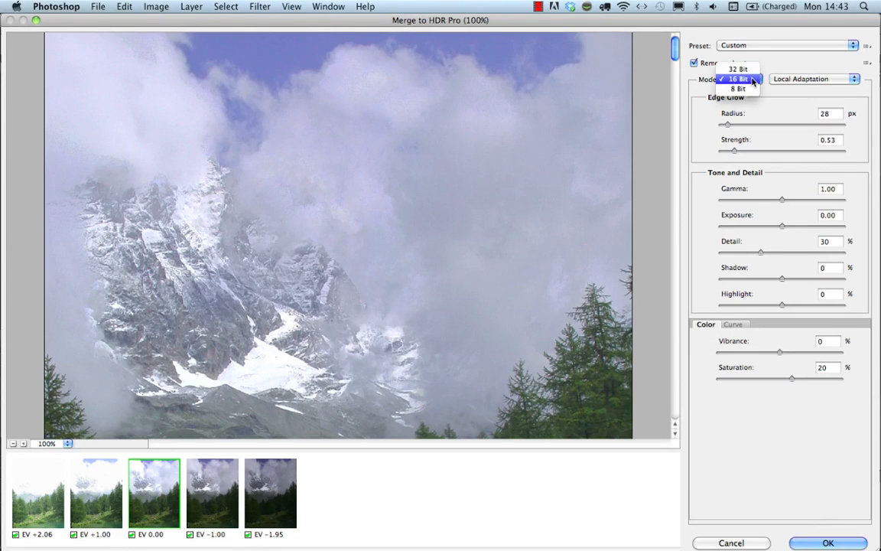
{"action": "left_click", "coordinate": [709, 82]}
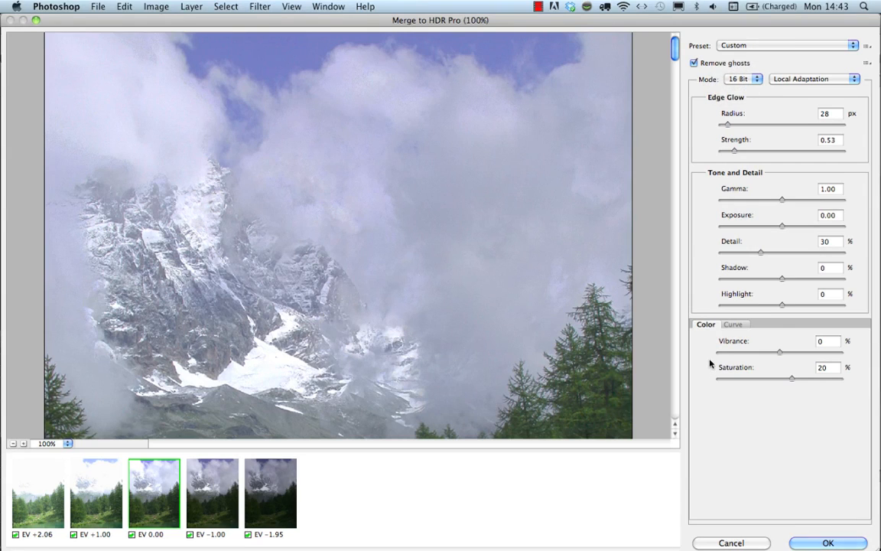
{"action": "left_click", "coordinate": [787, 83]}
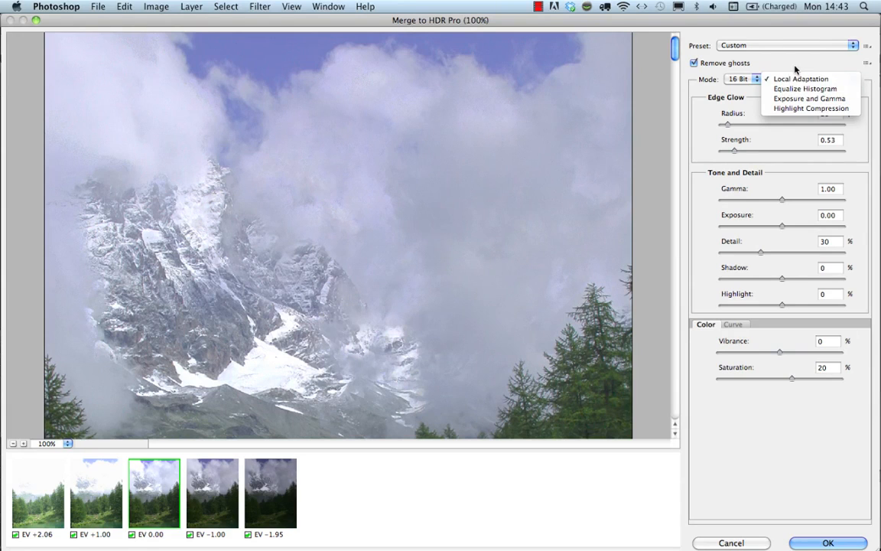
{"action": "left_click", "coordinate": [716, 66]}
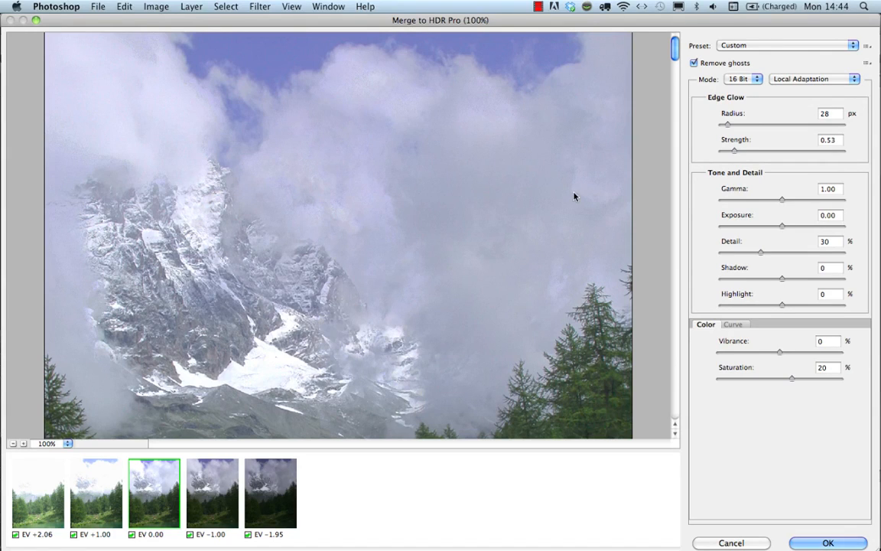
Set the edge glow to a 36 px radius and 0.72 strength, and the detail to 102%.
{"action": "key", "text": "super+0"}
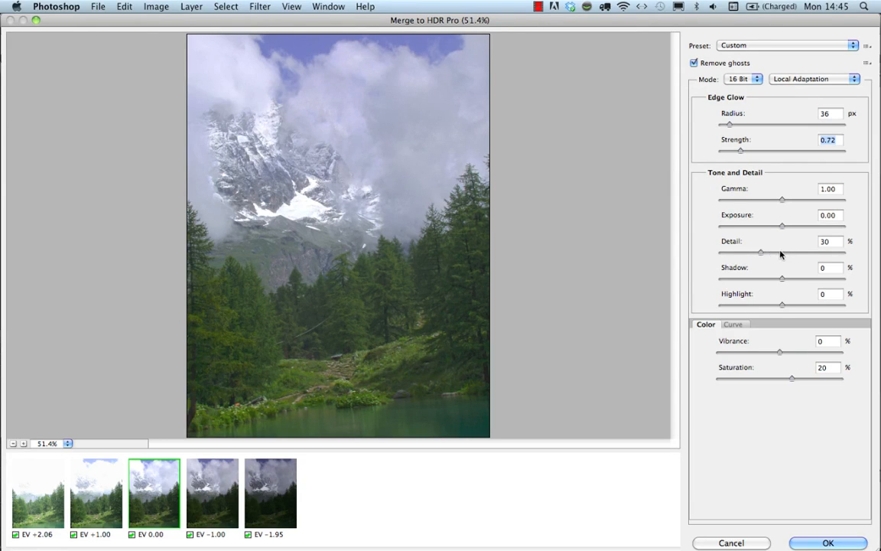
{"action": "left_click_drag", "start_coordinate": [771, 253], "coordinate": [802, 251]}
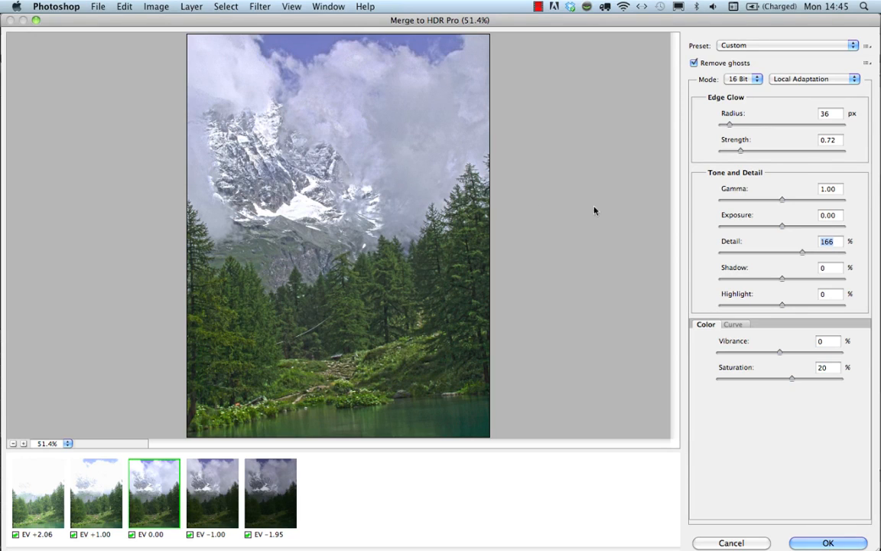
{"action": "left_click_drag", "start_coordinate": [800, 256], "coordinate": [770, 255]}
Set the merged image's exposure to 0.40 and its gamma to 0.85.
{"action": "left_click_drag", "start_coordinate": [782, 226], "coordinate": [787, 227]}
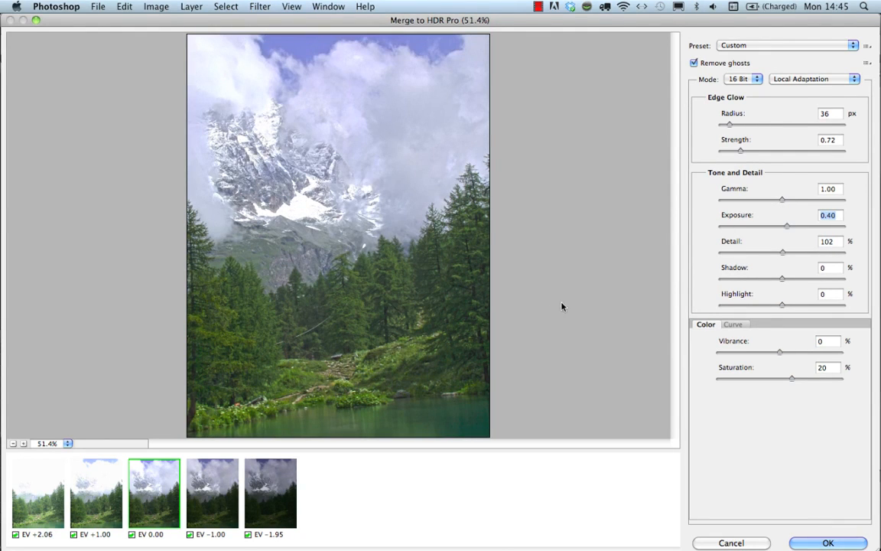
{"action": "left_click_drag", "start_coordinate": [783, 202], "coordinate": [795, 199]}
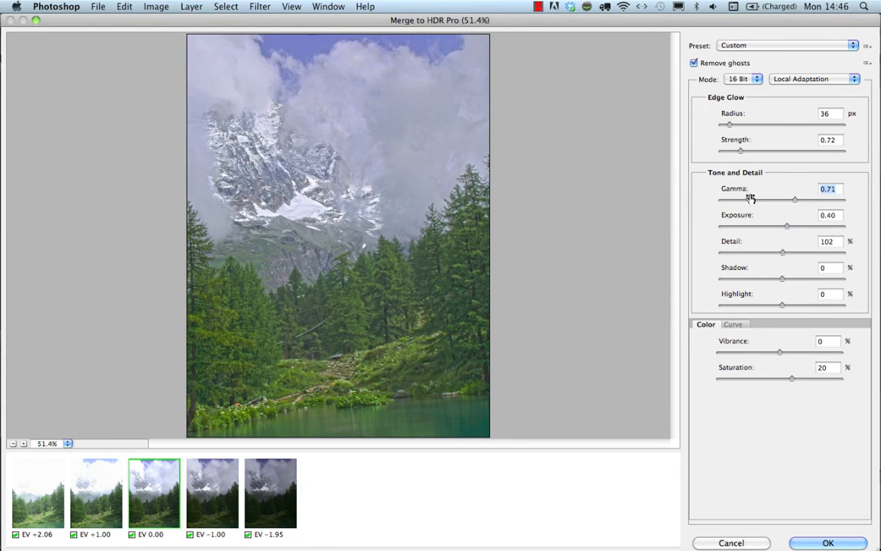
{"action": "left_click_drag", "start_coordinate": [795, 200], "coordinate": [802, 201]}
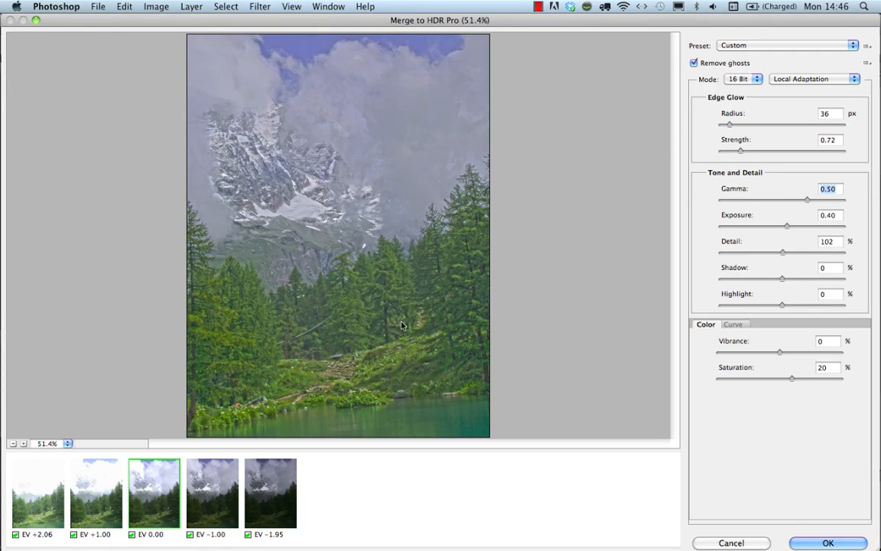
{"action": "left_click_drag", "start_coordinate": [806, 199], "coordinate": [772, 201]}
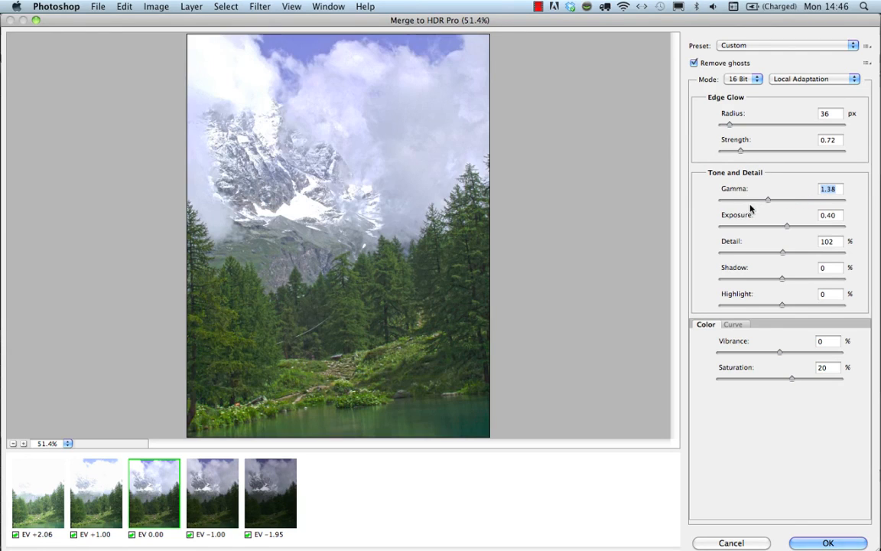
{"action": "left_click_drag", "start_coordinate": [768, 200], "coordinate": [791, 199]}
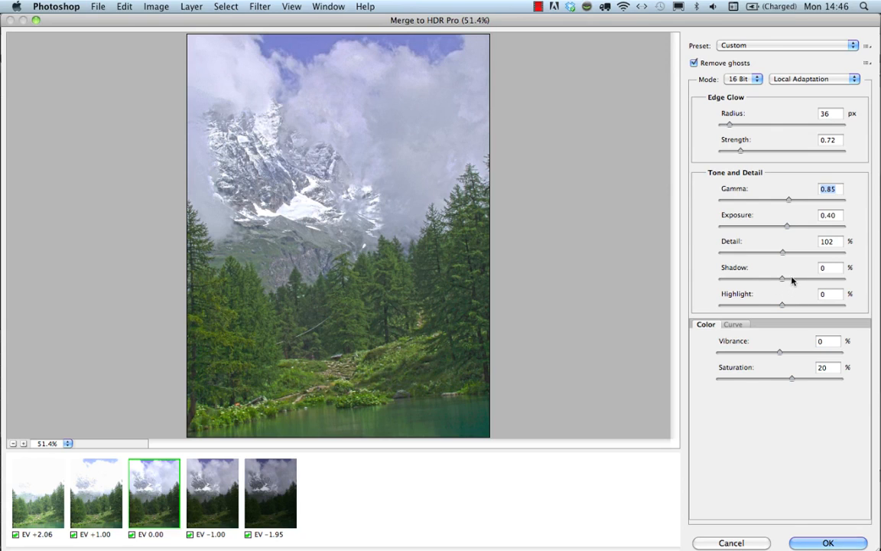
Set shadow to 41%, highlight to -4%, detail to 112% and vibrance to 41%.
{"action": "left_click_drag", "start_coordinate": [782, 280], "coordinate": [777, 309]}
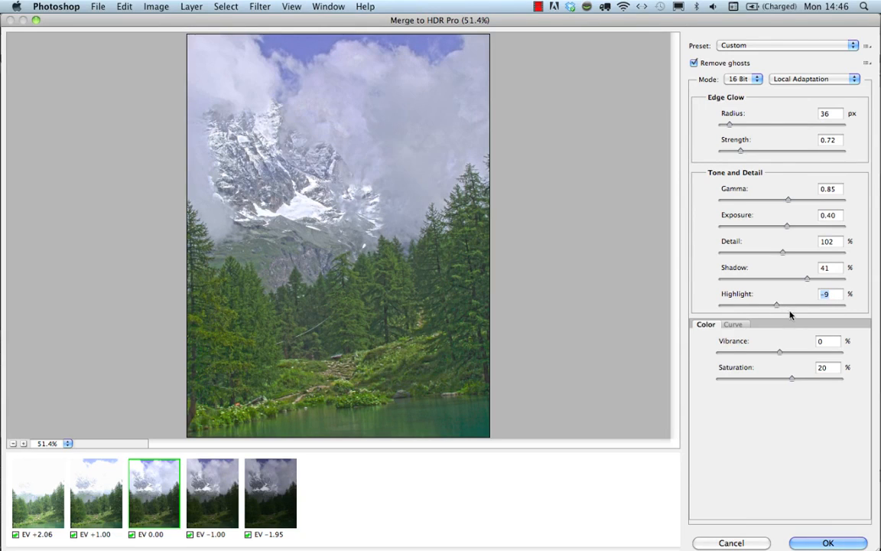
{"action": "left_click", "coordinate": [780, 306]}
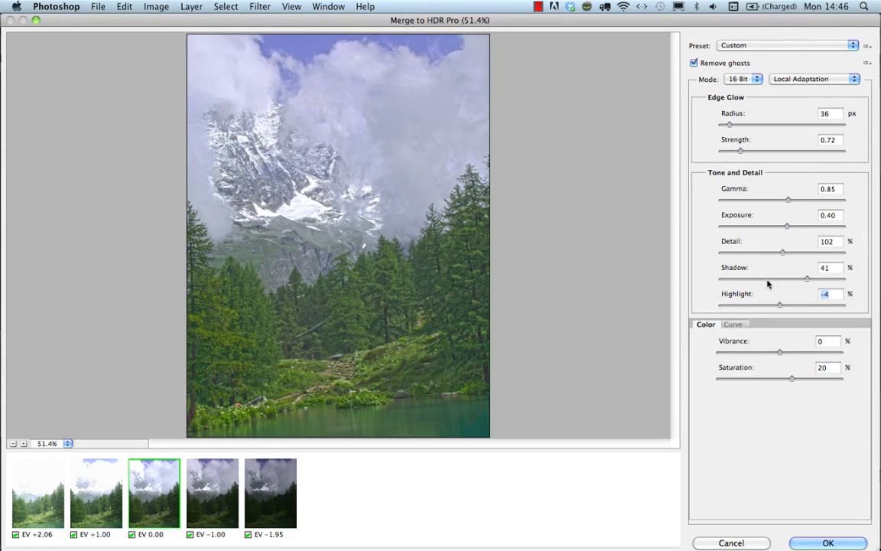
{"action": "left_click_drag", "start_coordinate": [782, 253], "coordinate": [785, 254]}
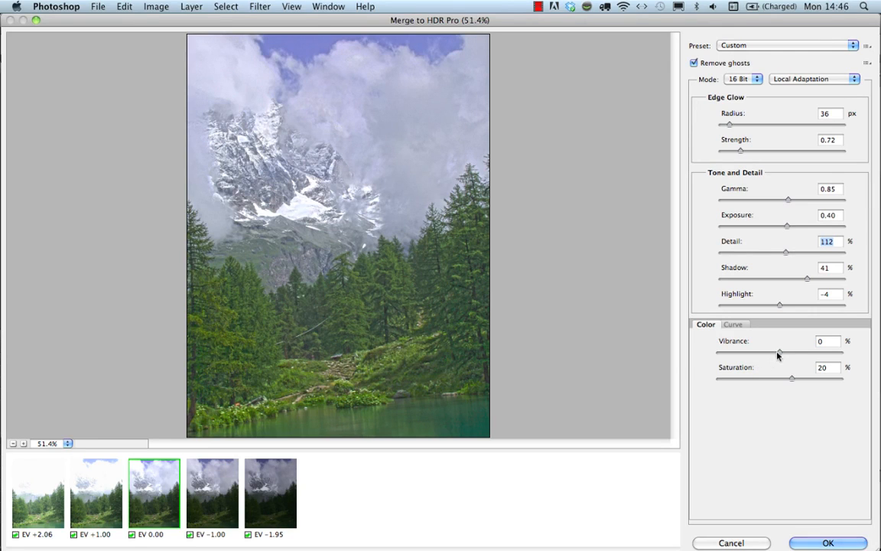
{"action": "left_click_drag", "start_coordinate": [781, 354], "coordinate": [797, 356]}
{"action": "left_click_drag", "start_coordinate": [798, 353], "coordinate": [802, 353]}
Try an S-shaped tone curve with an upper point at input 71% and output 74%, and reset the curve.
{"action": "left_click", "coordinate": [733, 324]}
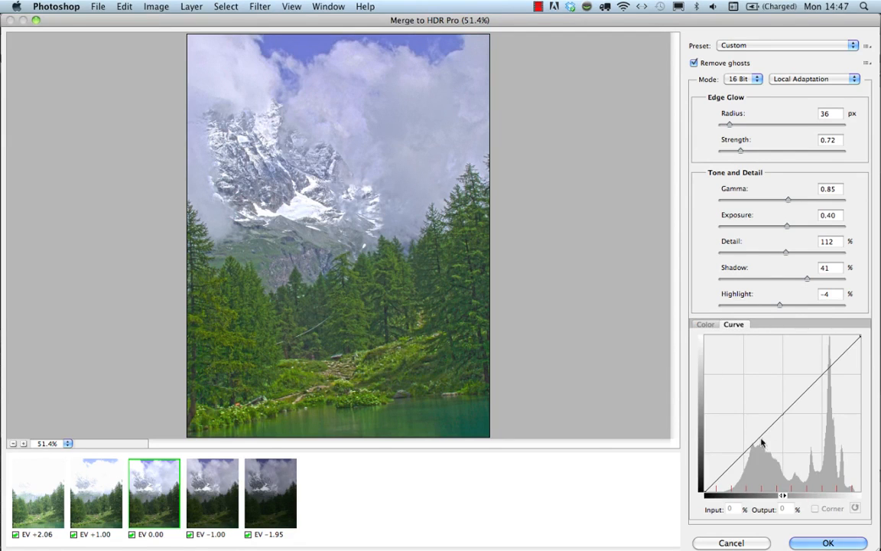
{"action": "left_click_drag", "start_coordinate": [782, 411], "coordinate": [779, 404]}
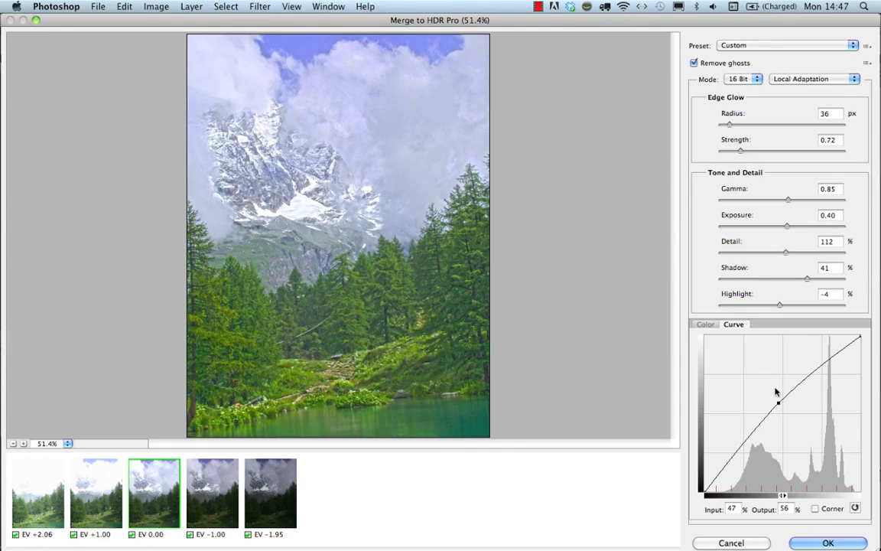
{"action": "left_click_drag", "start_coordinate": [777, 401], "coordinate": [747, 463]}
{"action": "left_click_drag", "start_coordinate": [813, 392], "coordinate": [816, 375]}
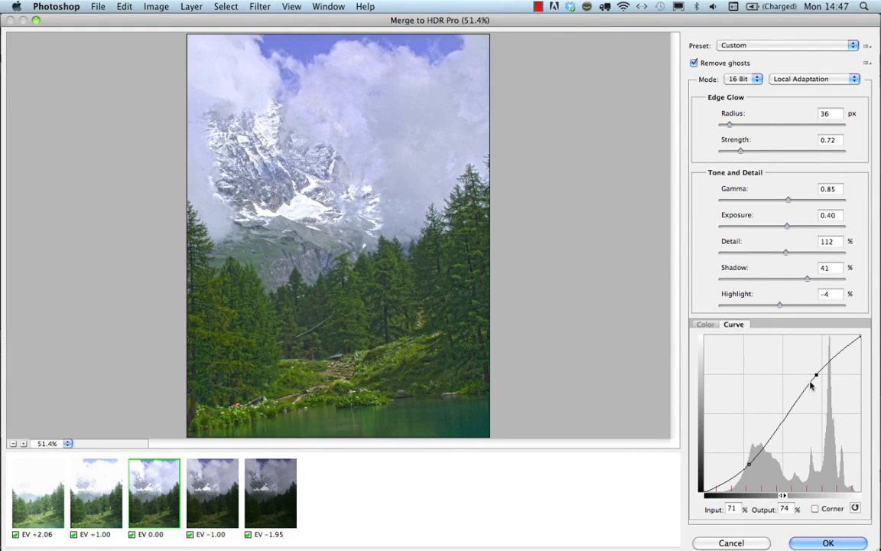
{"action": "left_click", "coordinate": [855, 507]}
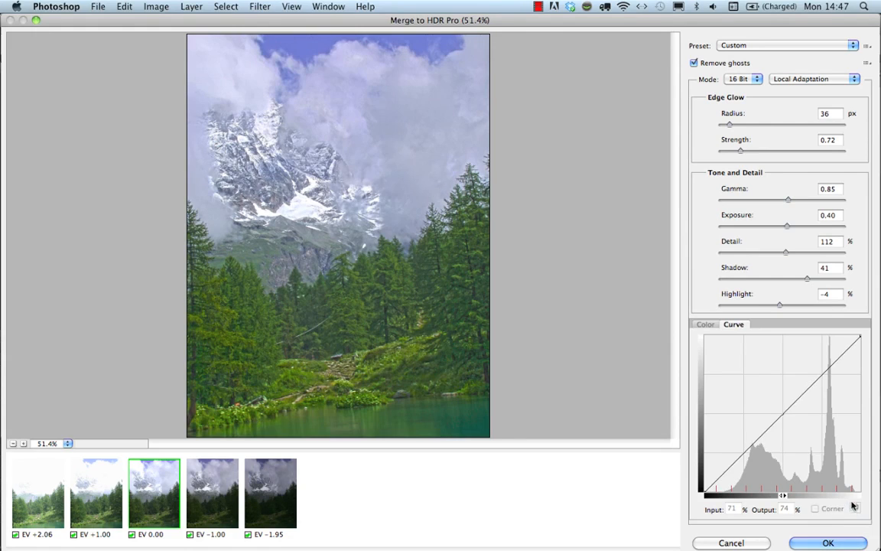
{"action": "left_click", "coordinate": [705, 324]}
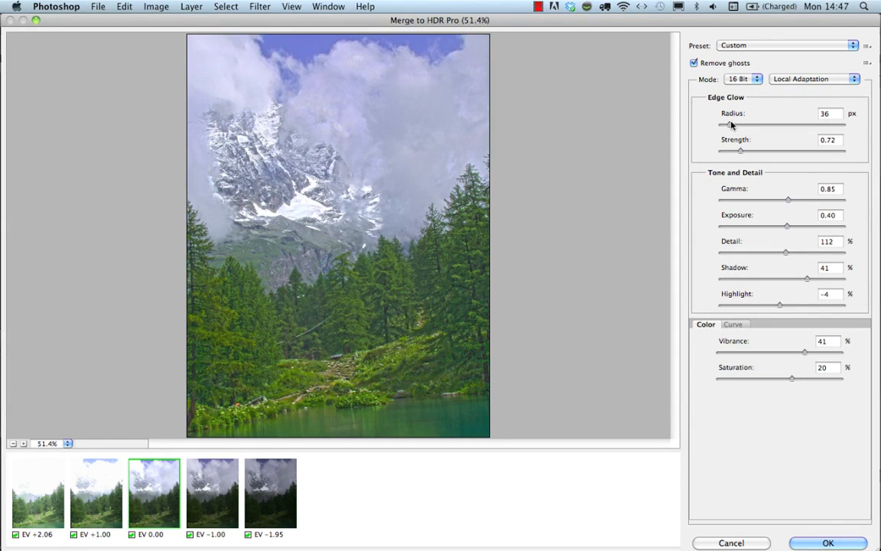
Increase the edge glow radius of the merged image to 298 px.
{"action": "left_click", "coordinate": [730, 125]}
{"action": "left_click", "coordinate": [792, 126]}
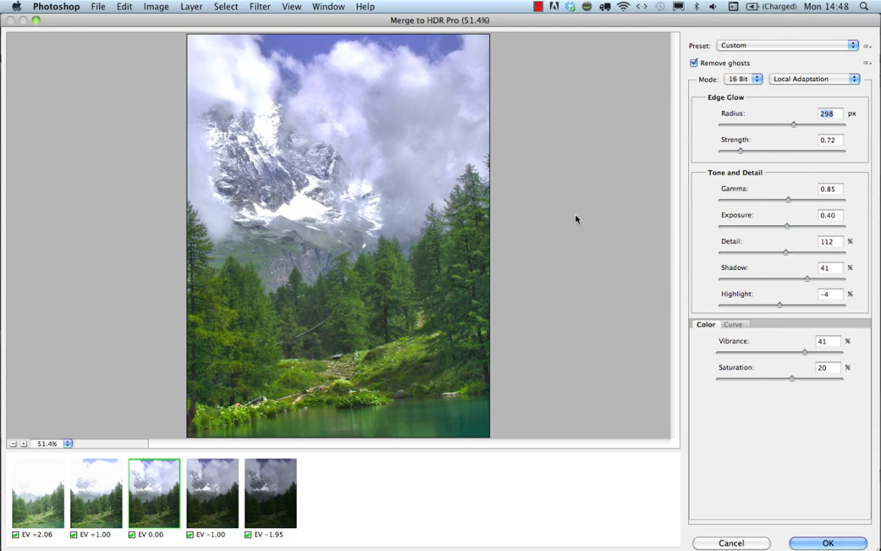
Set the merged image's edge glow radius to 410 px and its strength to 1.87.
{"action": "left_click", "coordinate": [823, 125]}
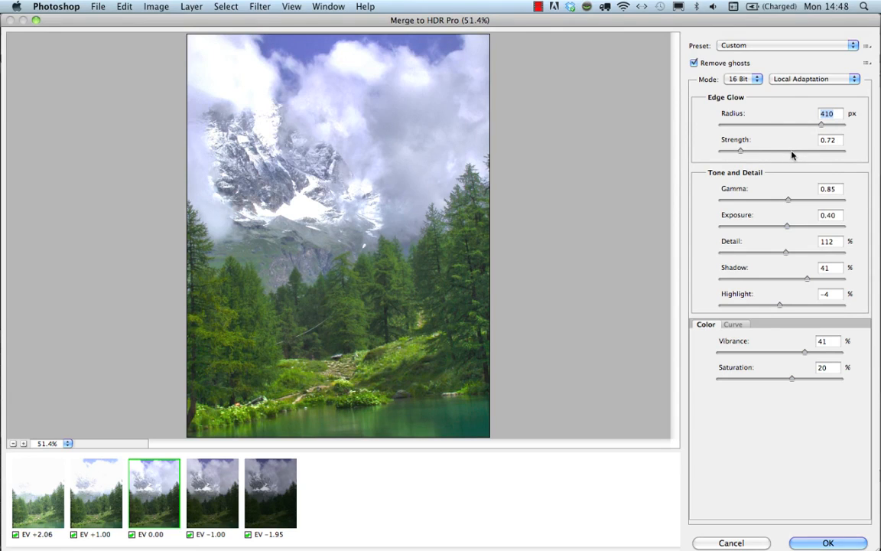
{"action": "left_click_drag", "start_coordinate": [741, 151], "coordinate": [737, 150]}
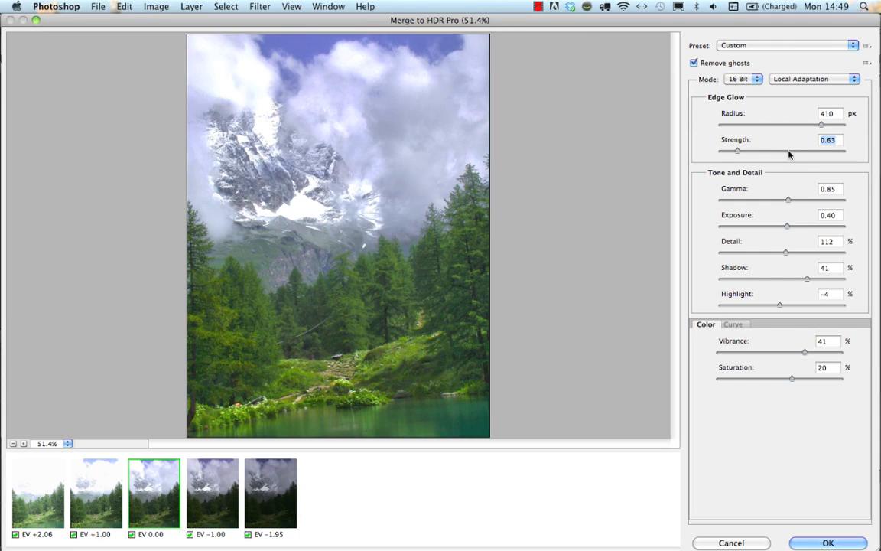
{"action": "left_click", "coordinate": [788, 151]}
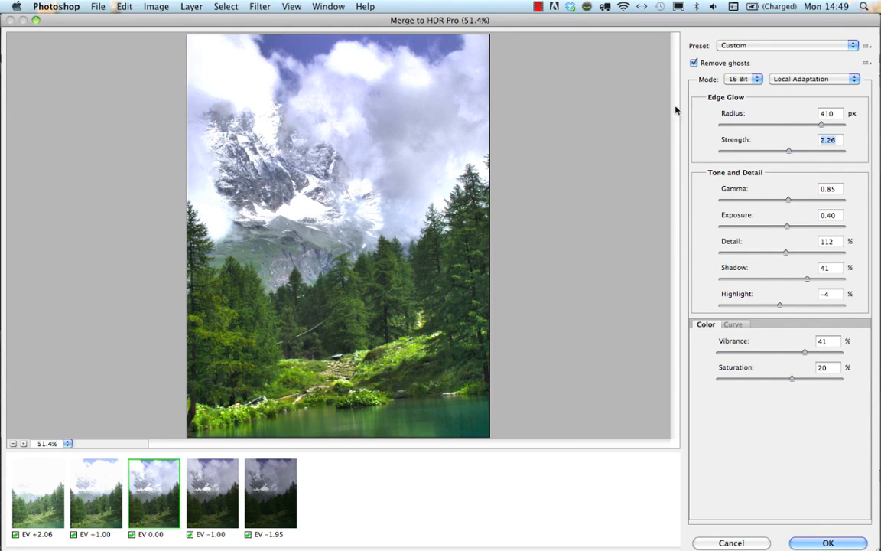
{"action": "left_click", "coordinate": [735, 152]}
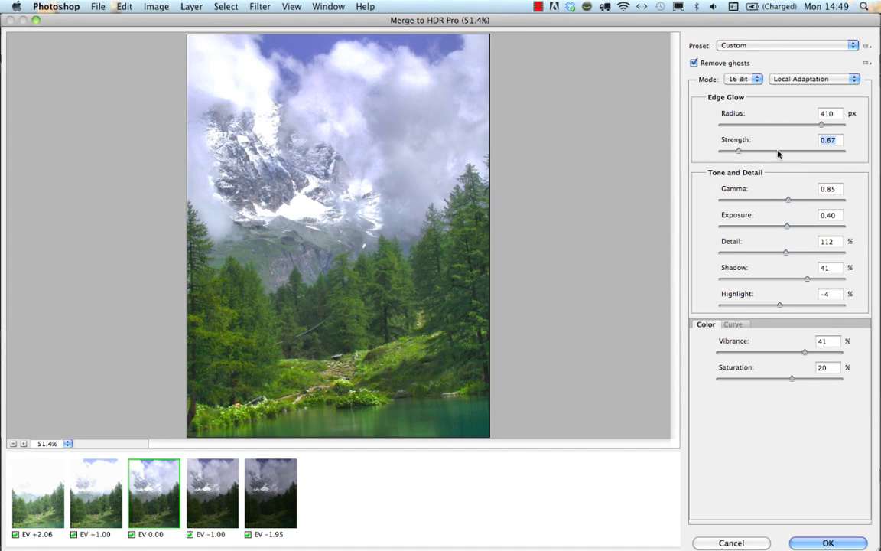
{"action": "type", "text": "1.87"}
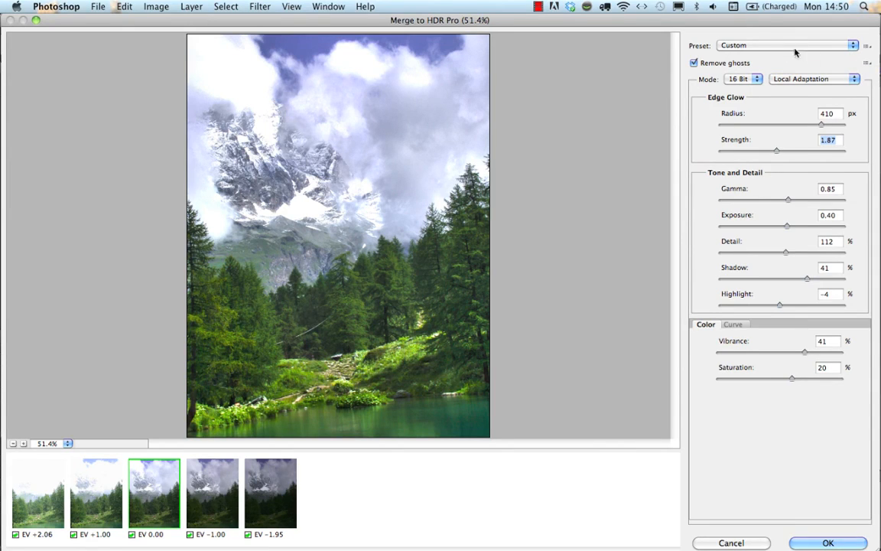
Save the current toning settings as a preset named mountains.
{"action": "left_click", "coordinate": [867, 48]}
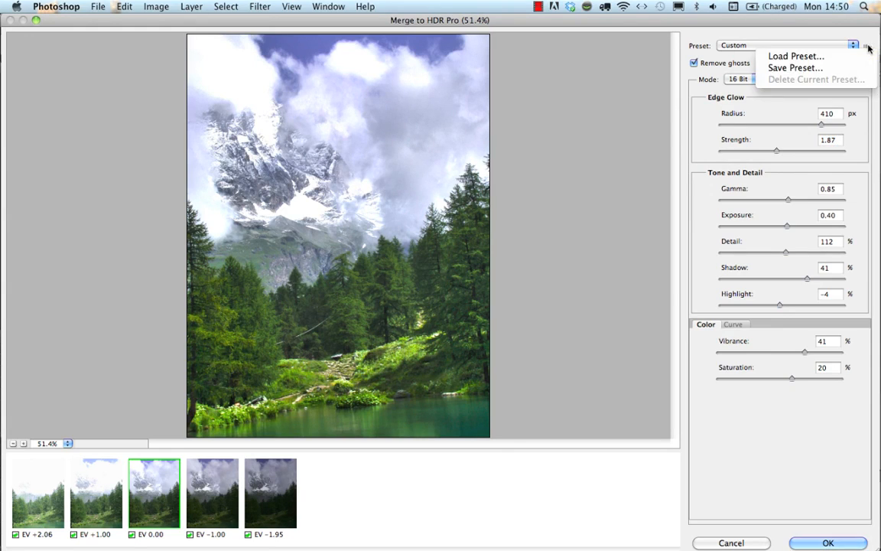
{"action": "left_click", "coordinate": [796, 68]}
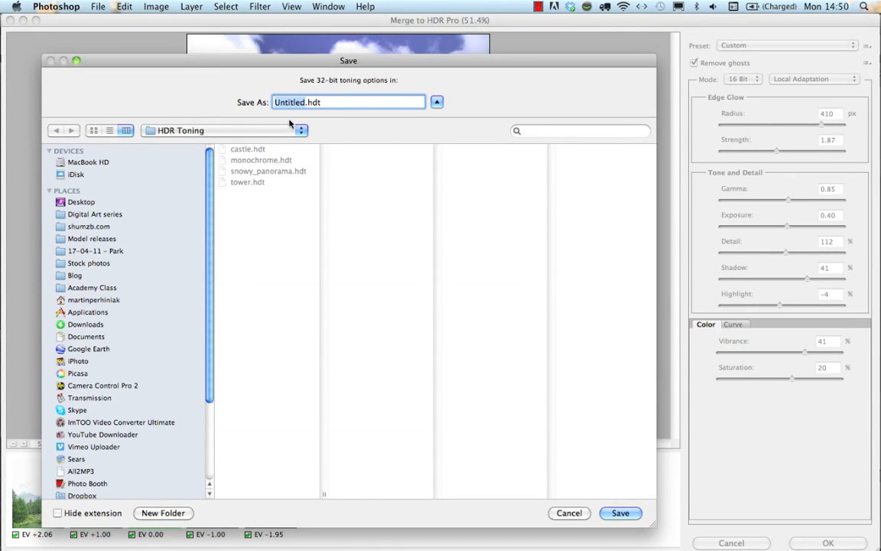
{"action": "type", "text": "mountains"}
{"action": "key", "text": "Return"}
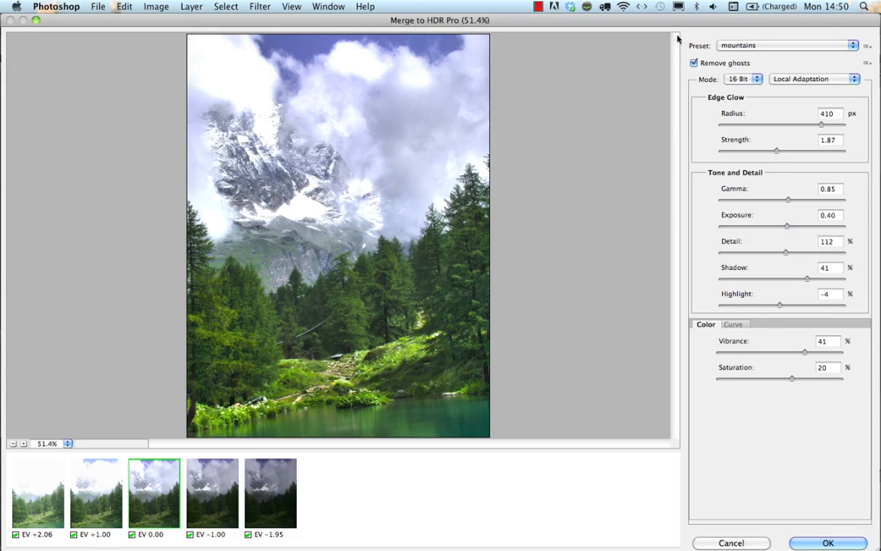
Try the Surrealistic Low Contrast preset on the merged image and switch back to the mountains preset.
{"action": "left_click", "coordinate": [723, 46]}
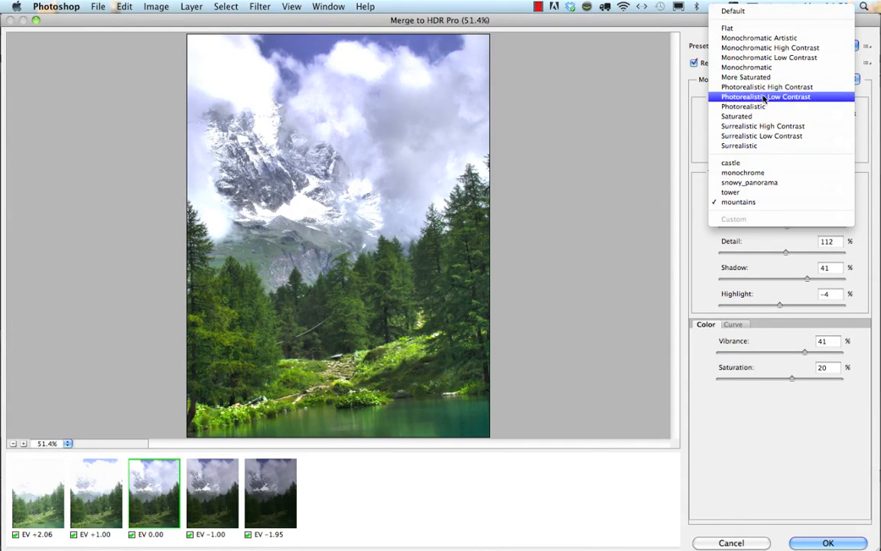
{"action": "left_click", "coordinate": [761, 136]}
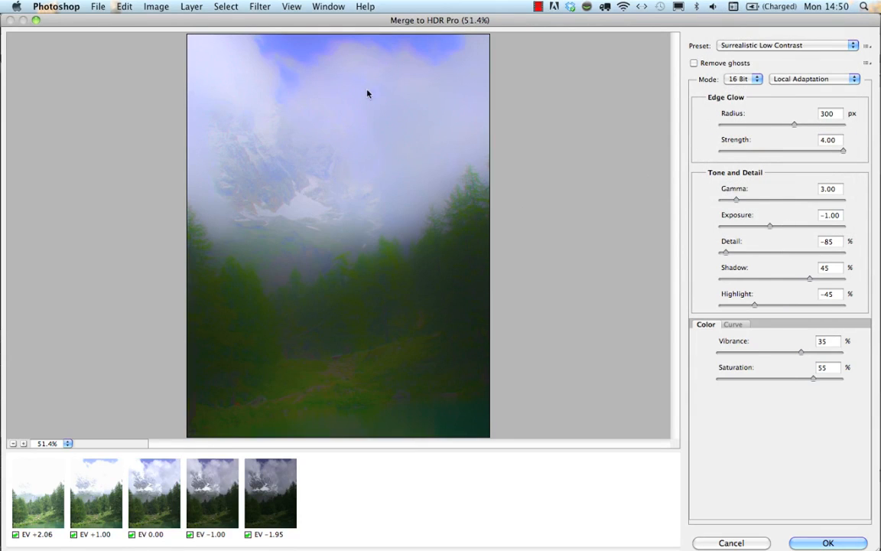
{"action": "left_click", "coordinate": [761, 46]}
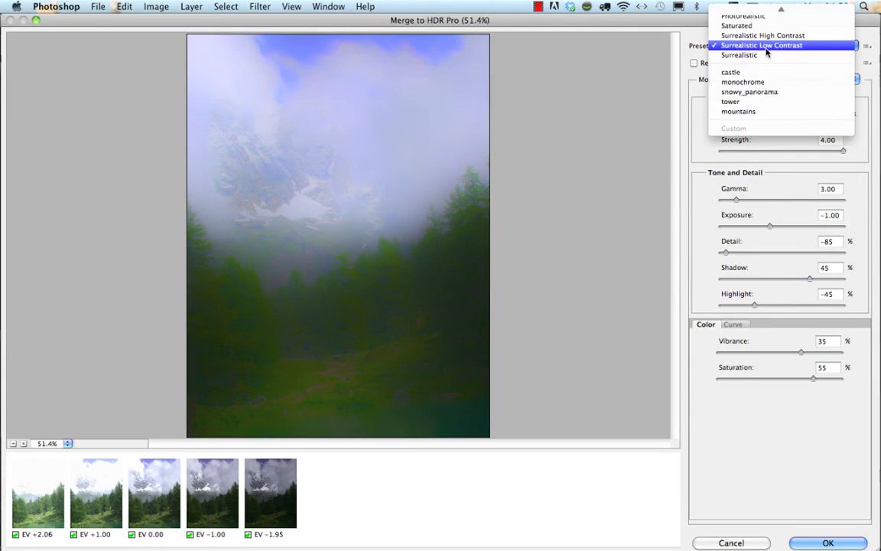
{"action": "left_click", "coordinate": [754, 113]}
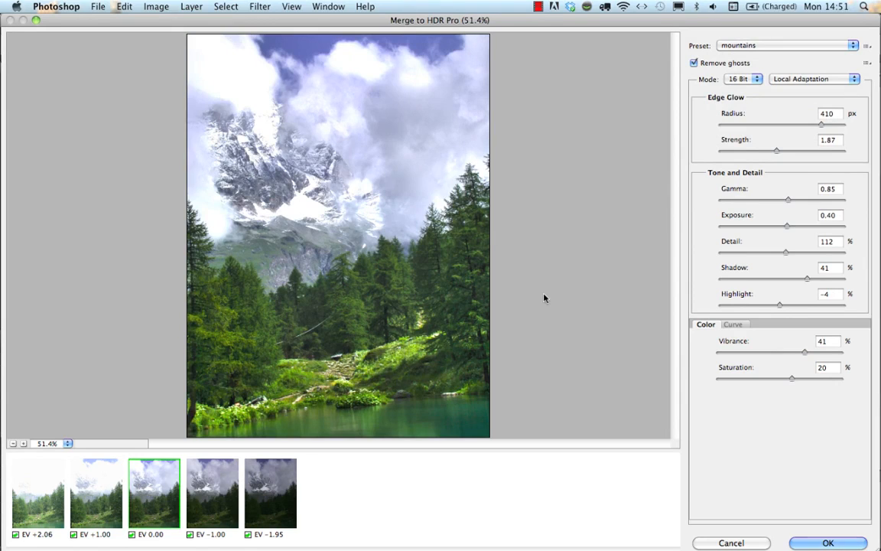
Confirm the HDR merge to create the toned 16-bit mountain image.
{"action": "left_click", "coordinate": [828, 543]}
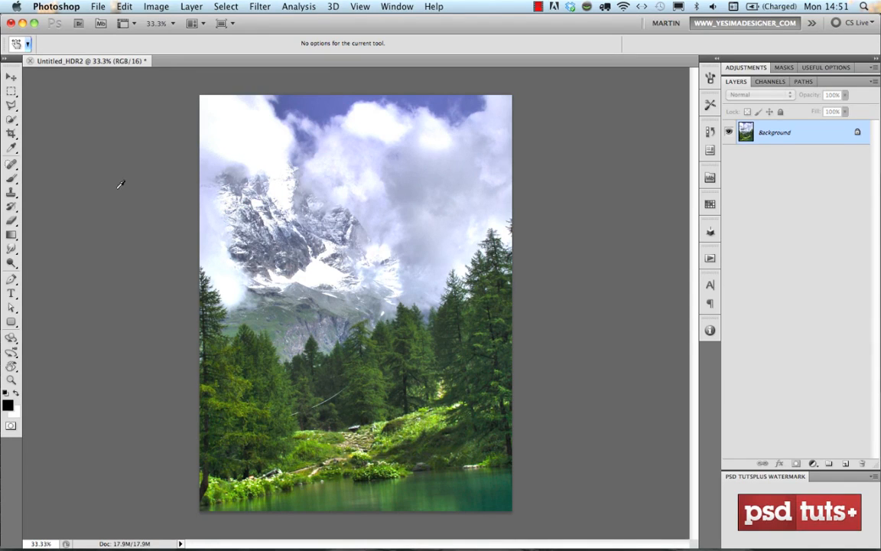
{"action": "left_click", "coordinate": [143, 8]}
{"action": "mouse_move", "coordinate": [195, 49]}
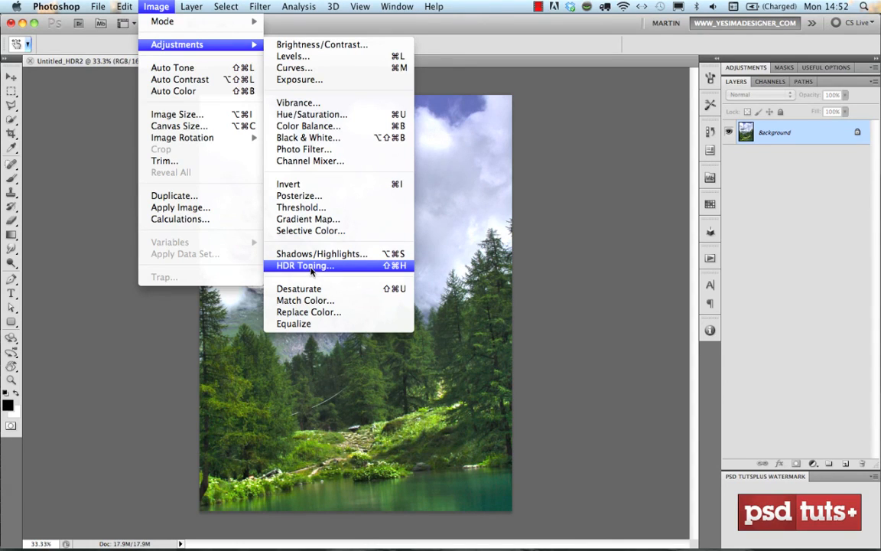
{"action": "left_click", "coordinate": [543, 223]}
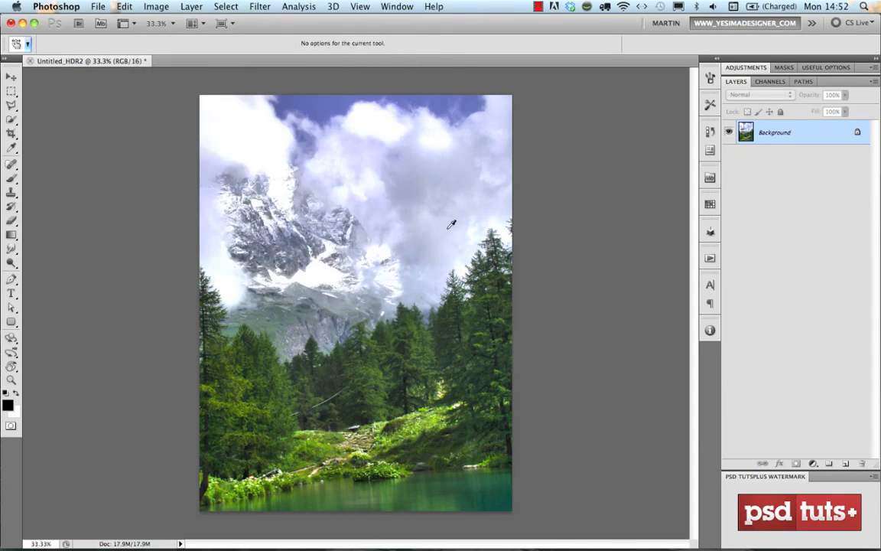
Switch to Bridge, open 5_hdr_2_castle.jpg in Photoshop and fit it to the window.
{"action": "key", "text": "super+Tab"}
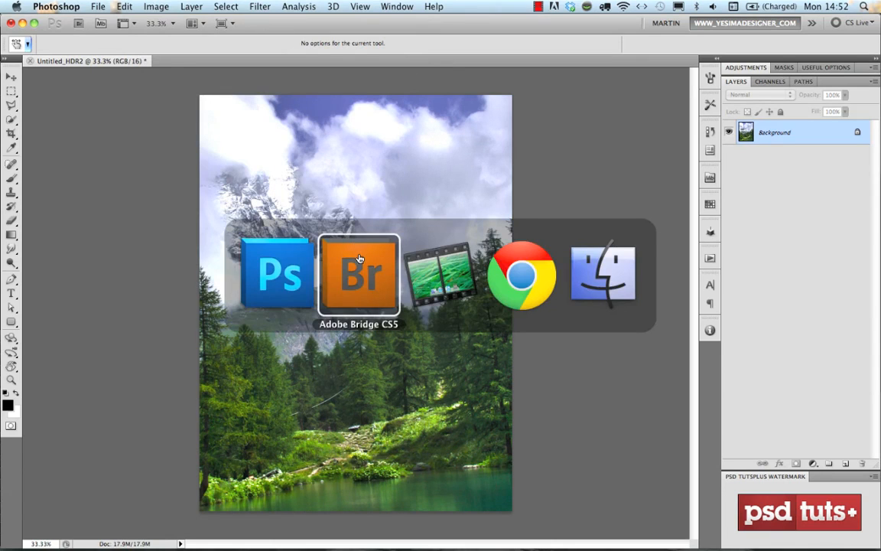
{"action": "left_click", "coordinate": [356, 261]}
{"action": "left_click", "coordinate": [203, 111]}
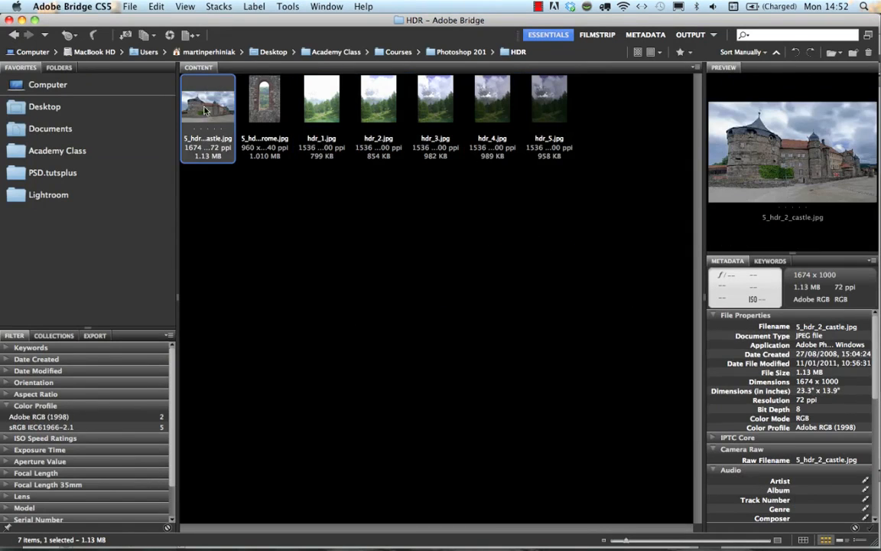
{"action": "double_click", "coordinate": [214, 110]}
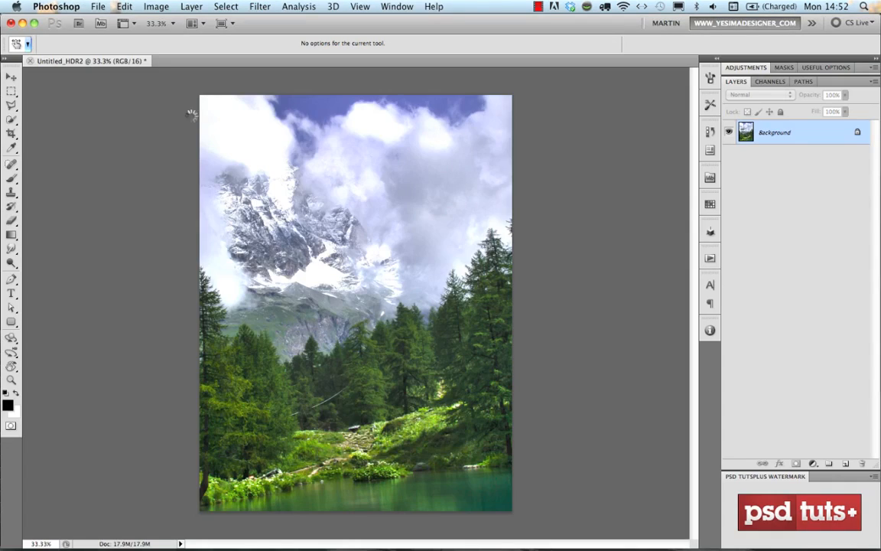
{"action": "key", "text": "super+0"}
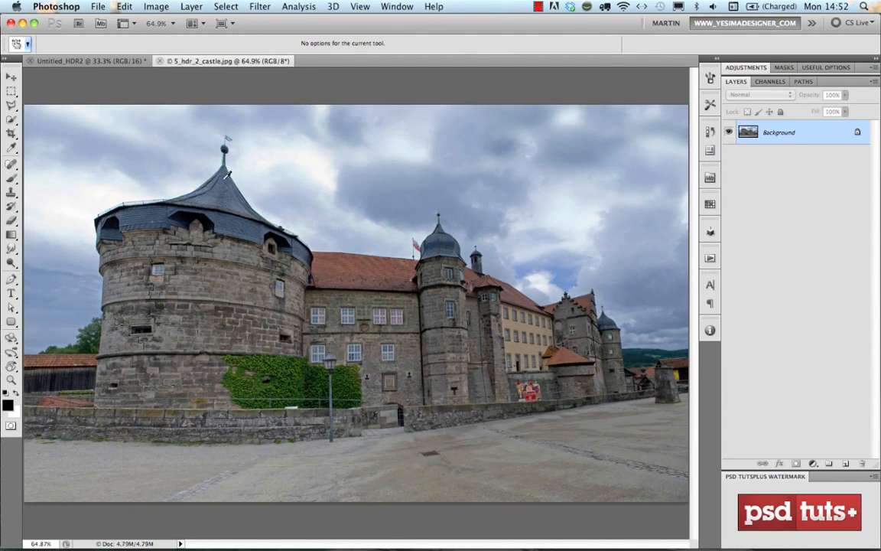
Apply HDR Toning to the castle photo with the castle preset, comparing it with the original in the preview.
{"action": "left_click", "coordinate": [153, 6]}
{"action": "mouse_move", "coordinate": [178, 44]}
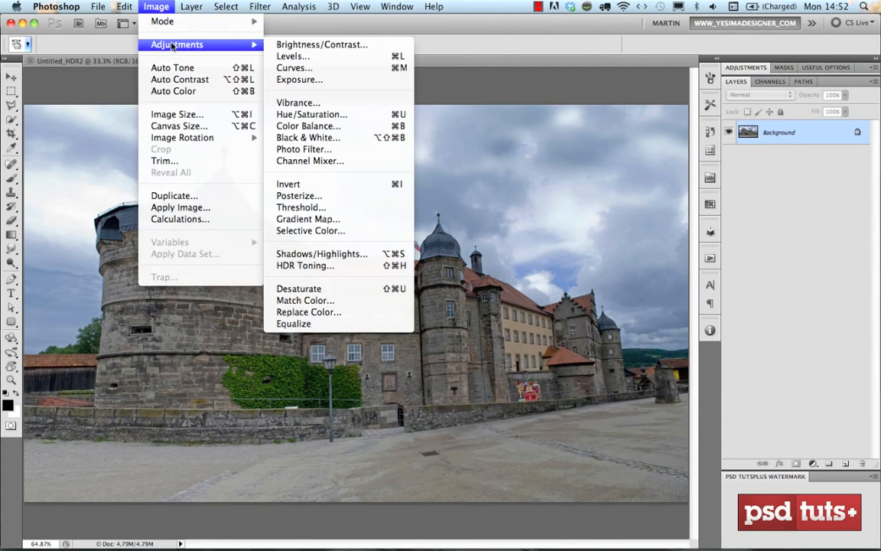
{"action": "left_click", "coordinate": [329, 266]}
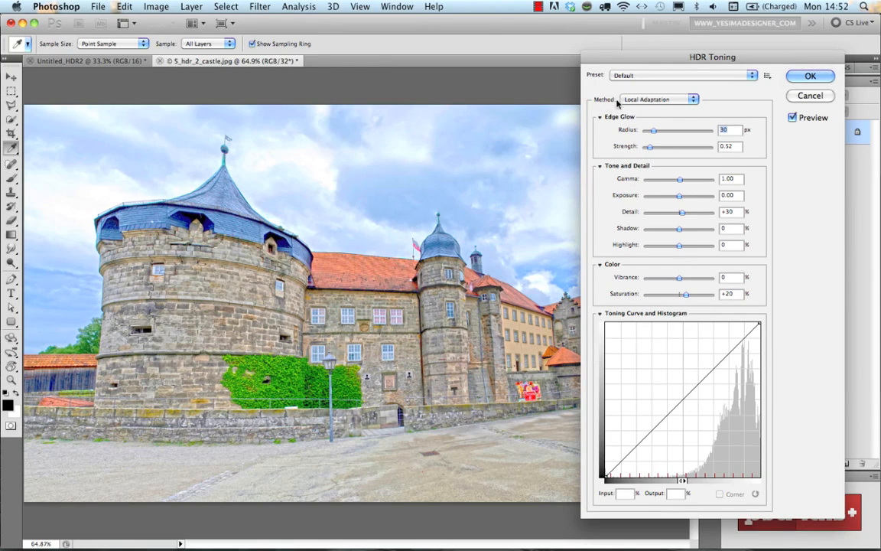
{"action": "left_click", "coordinate": [673, 76]}
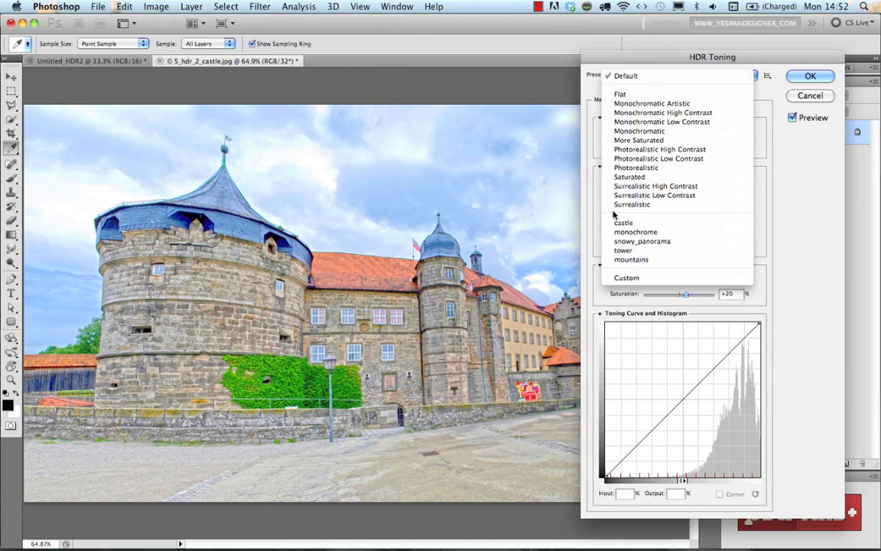
{"action": "left_click", "coordinate": [641, 225]}
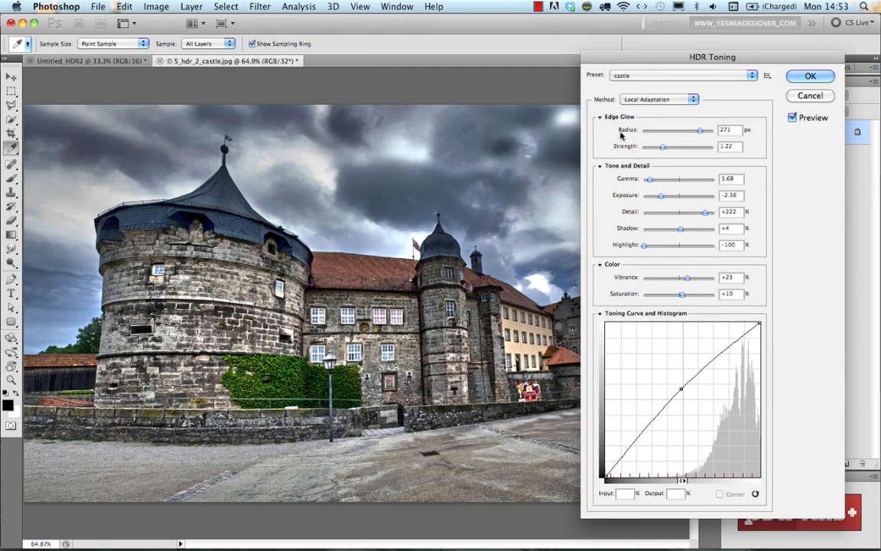
{"action": "left_click", "coordinate": [795, 117]}
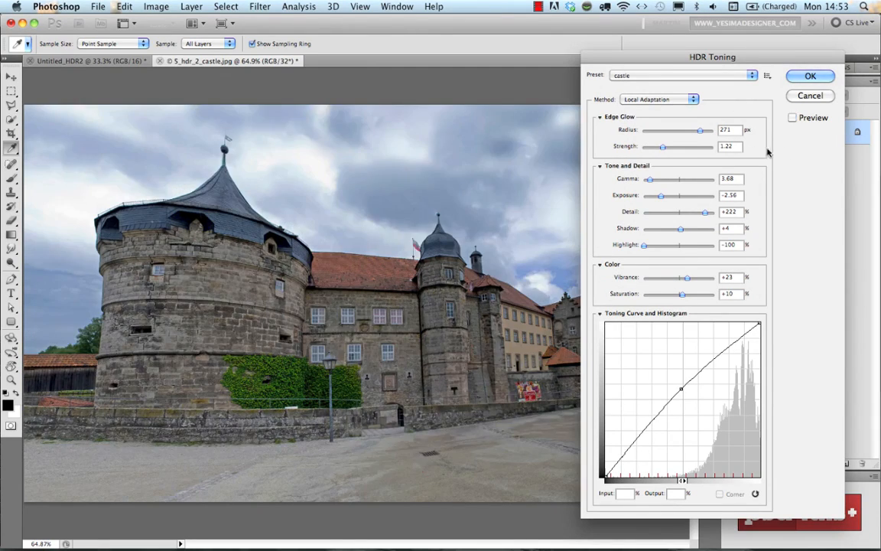
{"action": "left_click", "coordinate": [792, 118]}
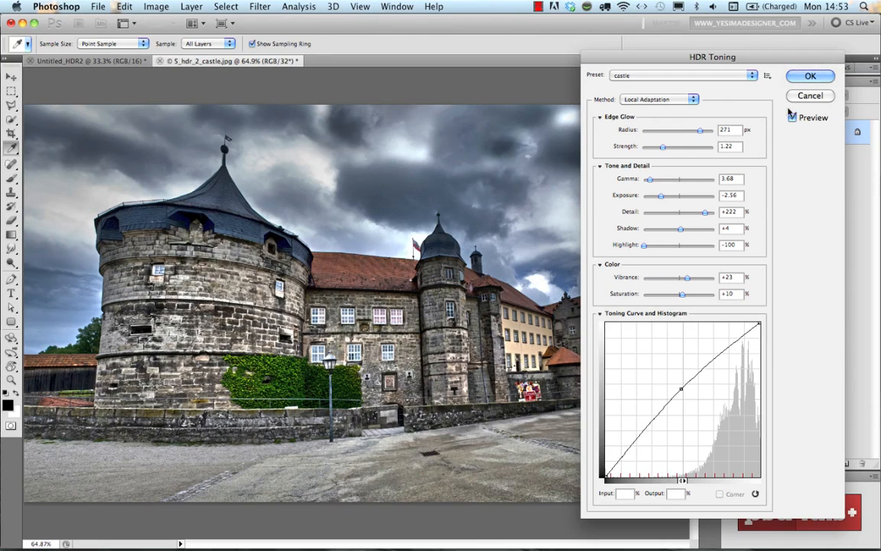
{"action": "left_click", "coordinate": [809, 76]}
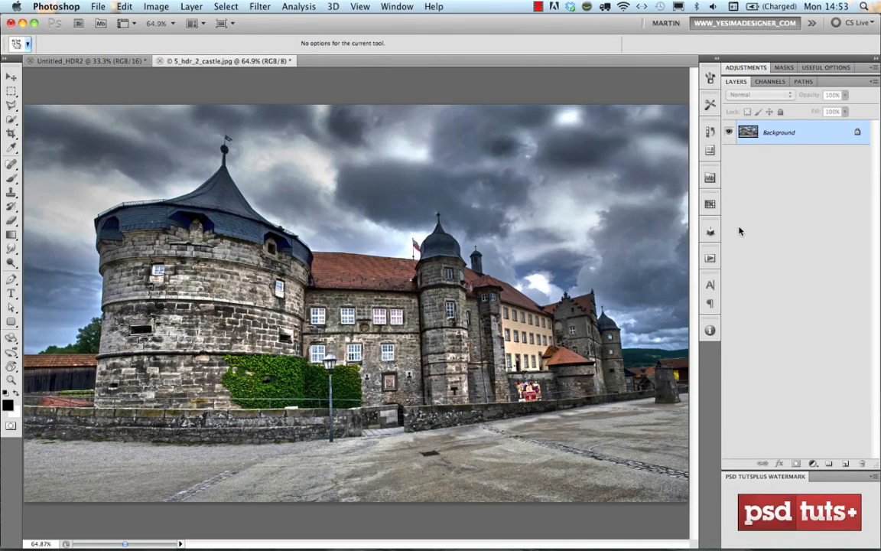
Compare the castle photo before and after HDR Toning by switching between its history states.
{"action": "key", "text": "ctrl+z"}
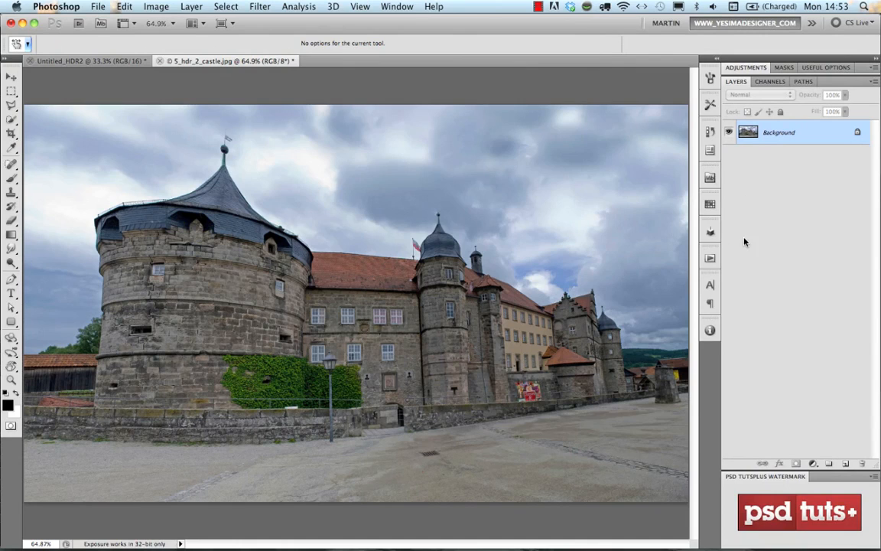
{"action": "key", "text": "ctrl+z"}
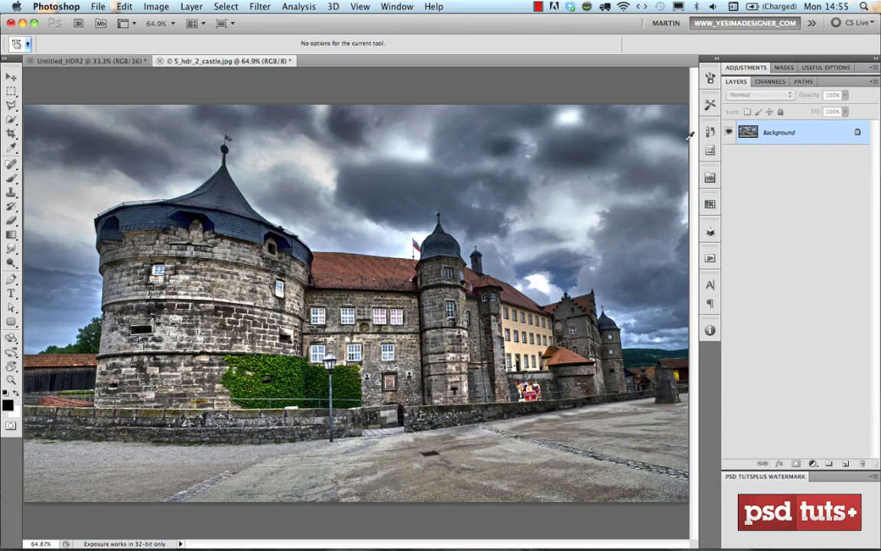
{"action": "left_click", "coordinate": [710, 133]}
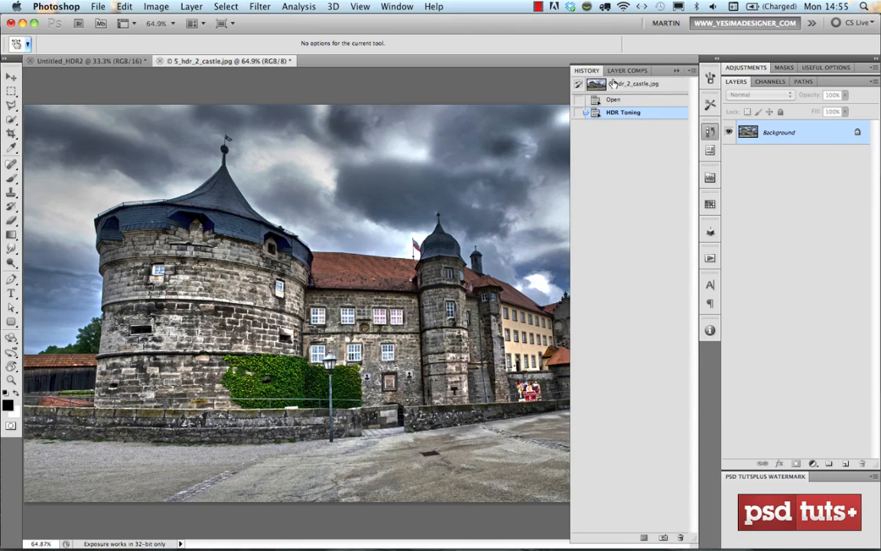
{"action": "left_click", "coordinate": [626, 85]}
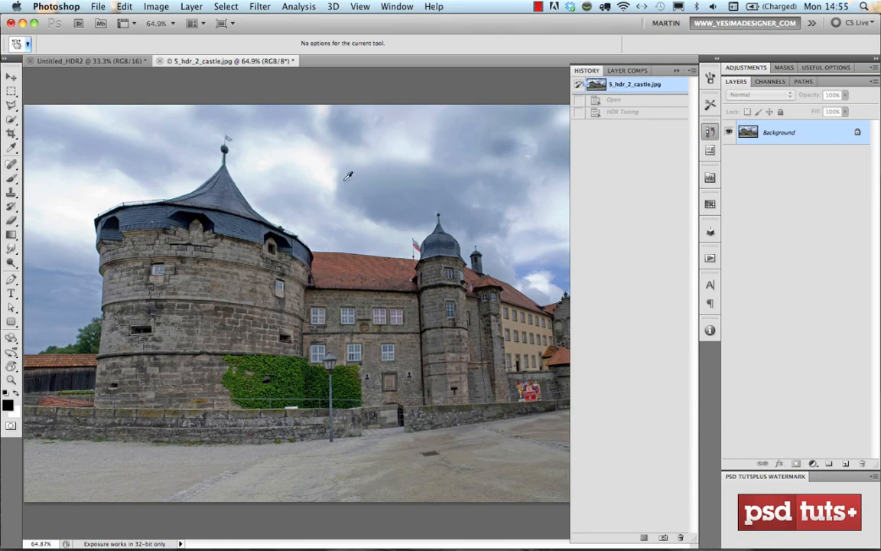
{"action": "left_click", "coordinate": [618, 114]}
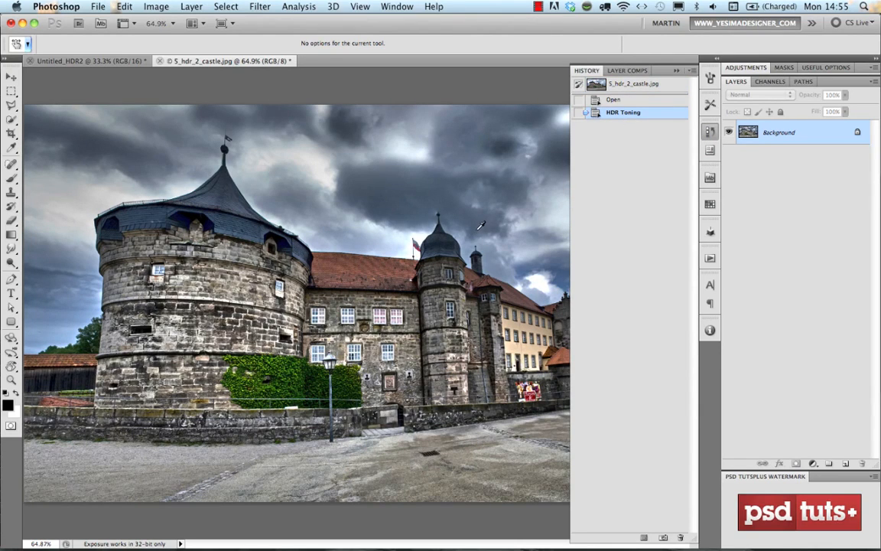
Add a new empty layer above the toned castle and set the original 5_hdr_2_castle.jpg snapshot as the history source.
{"action": "left_click", "coordinate": [845, 464]}
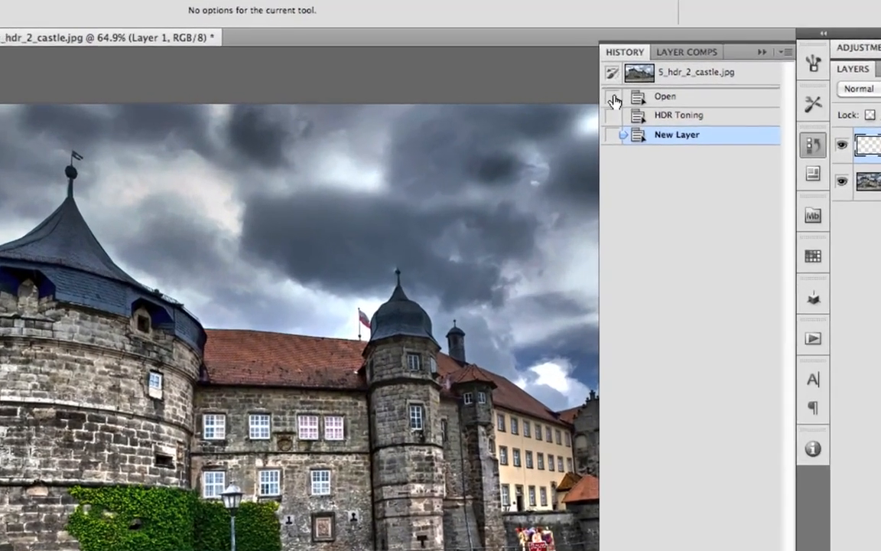
{"action": "left_click", "coordinate": [579, 100]}
{"action": "left_click", "coordinate": [616, 115]}
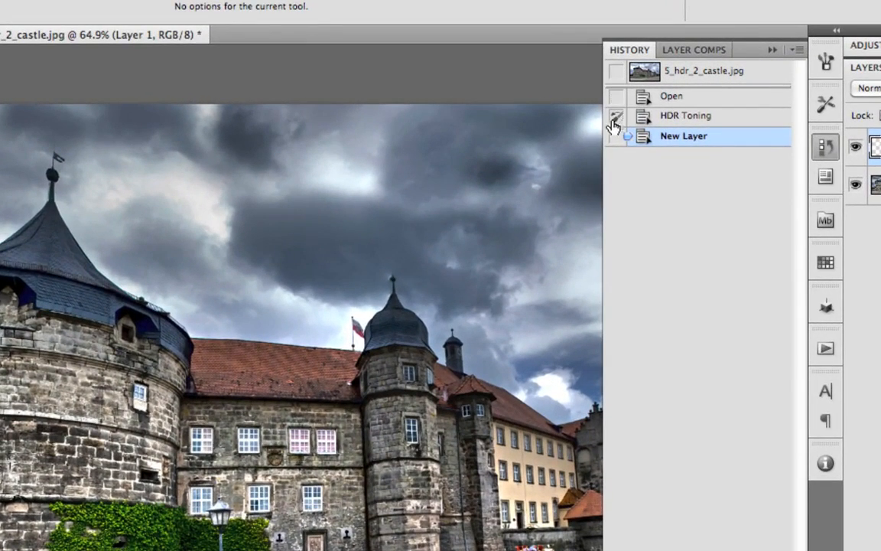
{"action": "left_click", "coordinate": [617, 135]}
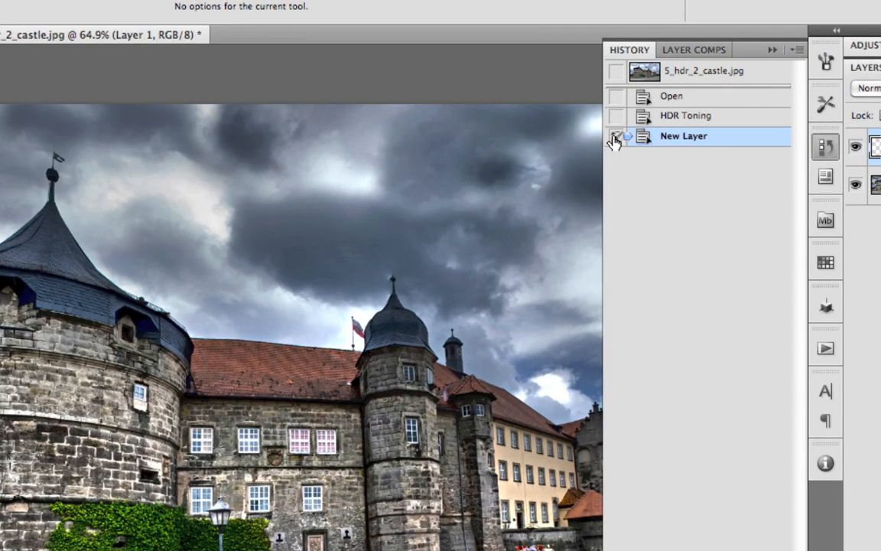
{"action": "left_click", "coordinate": [616, 72]}
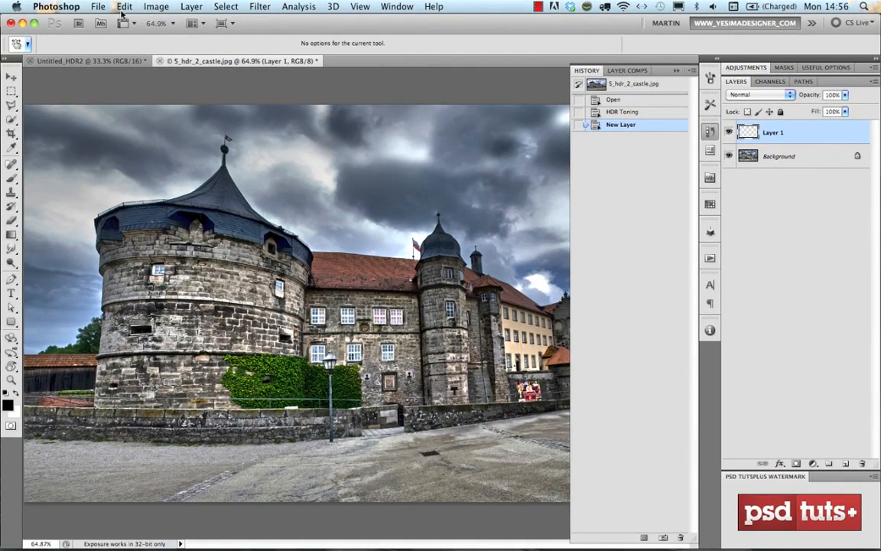
Fill Layer 1 with the History contents in Normal mode at 100% opacity, and collapse the history list.
{"action": "left_click", "coordinate": [125, 7]}
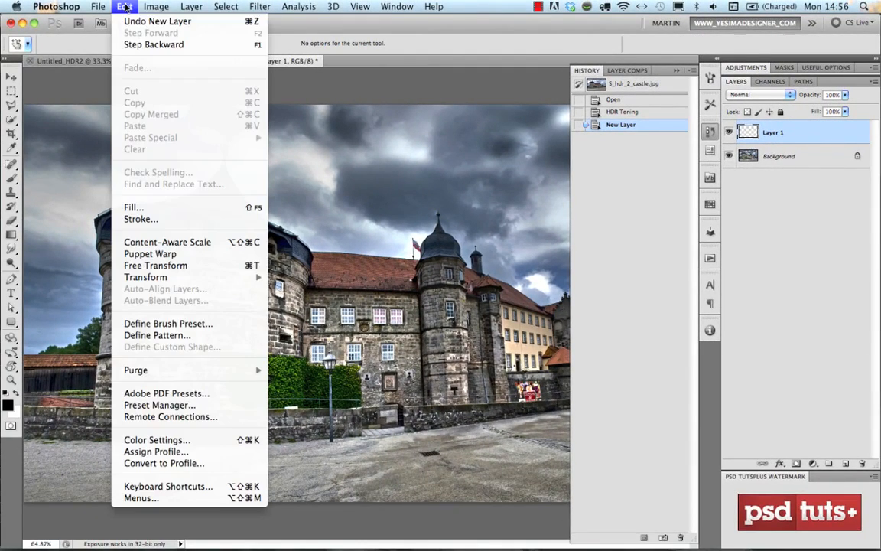
{"action": "left_click", "coordinate": [194, 208]}
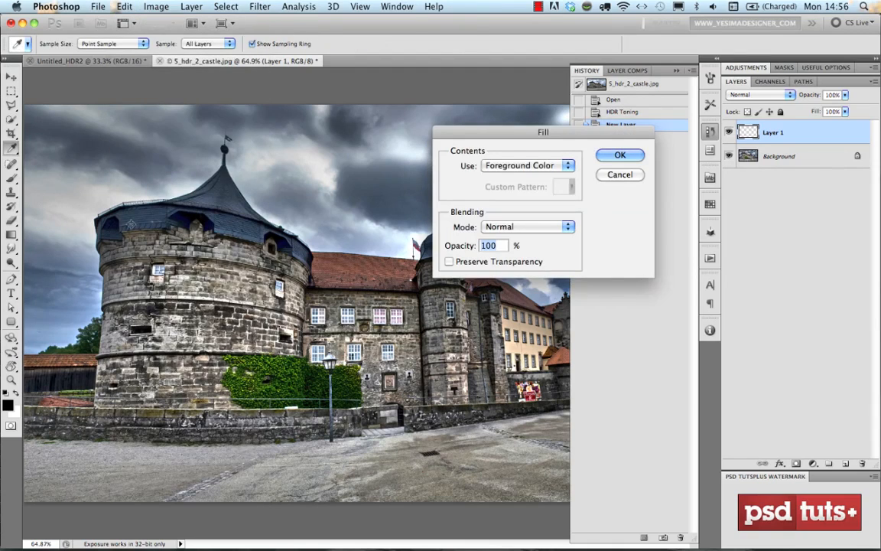
{"action": "left_click", "coordinate": [498, 166]}
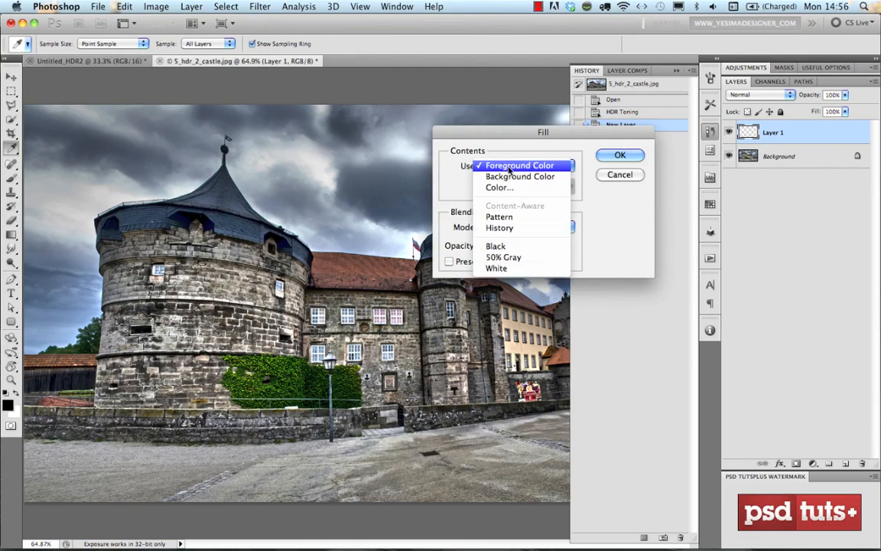
{"action": "left_click", "coordinate": [515, 228]}
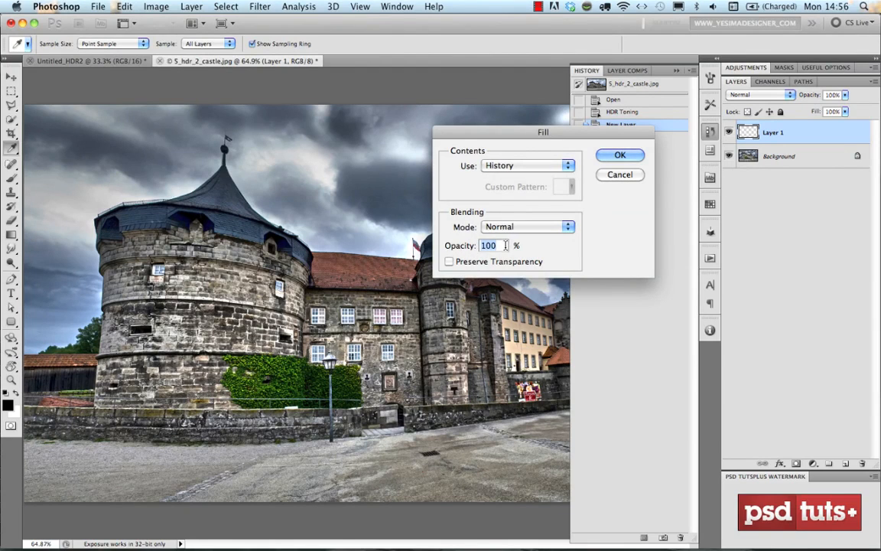
{"action": "left_click", "coordinate": [620, 155]}
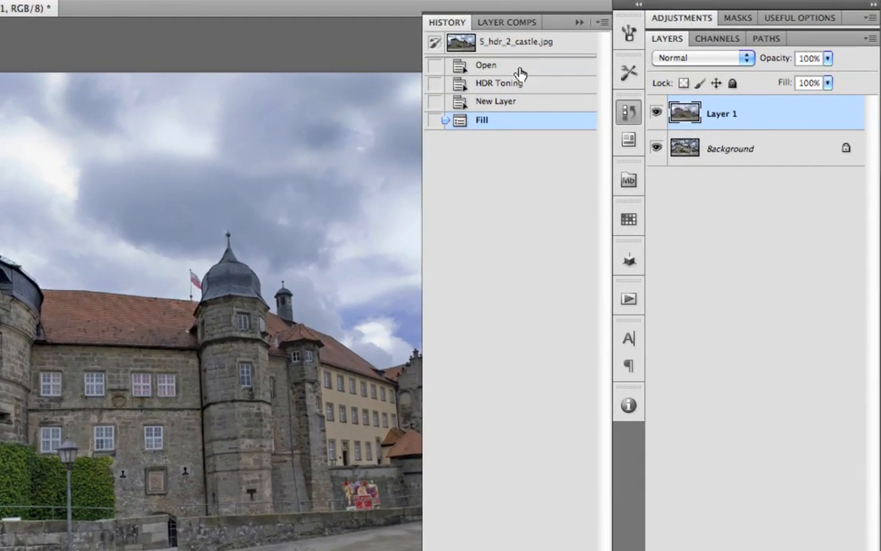
{"action": "left_click", "coordinate": [628, 111]}
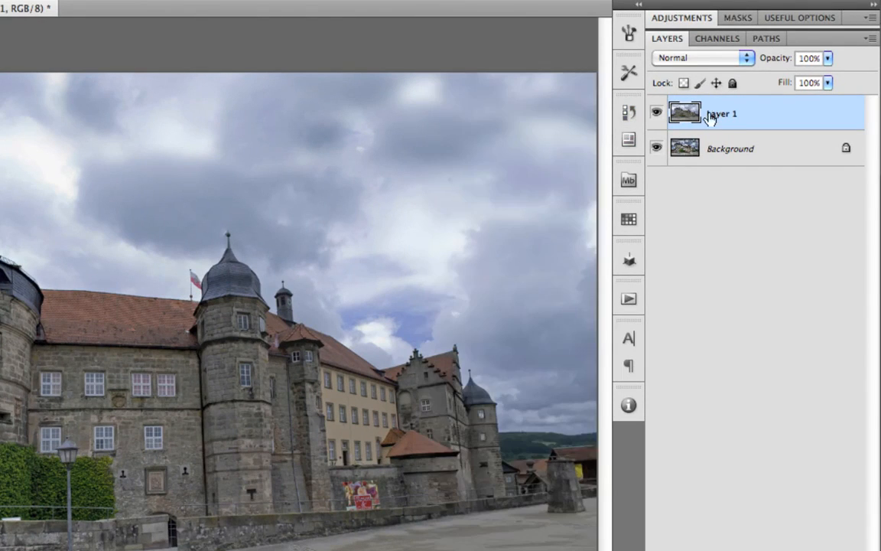
Rename Layer 1 as "original" and convert the Background into a regular layer named "HDR".
{"action": "double_click", "coordinate": [721, 115]}
{"action": "type", "text": "original"}
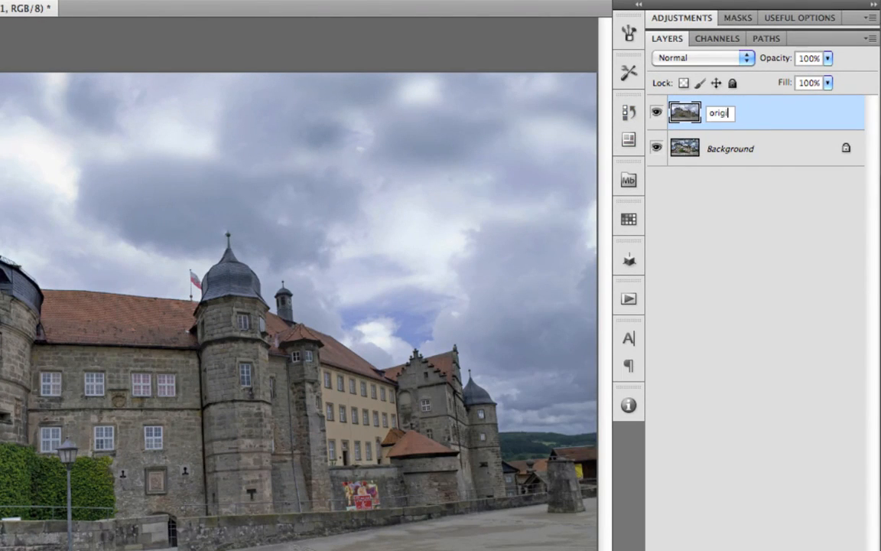
{"action": "key", "text": "Return"}
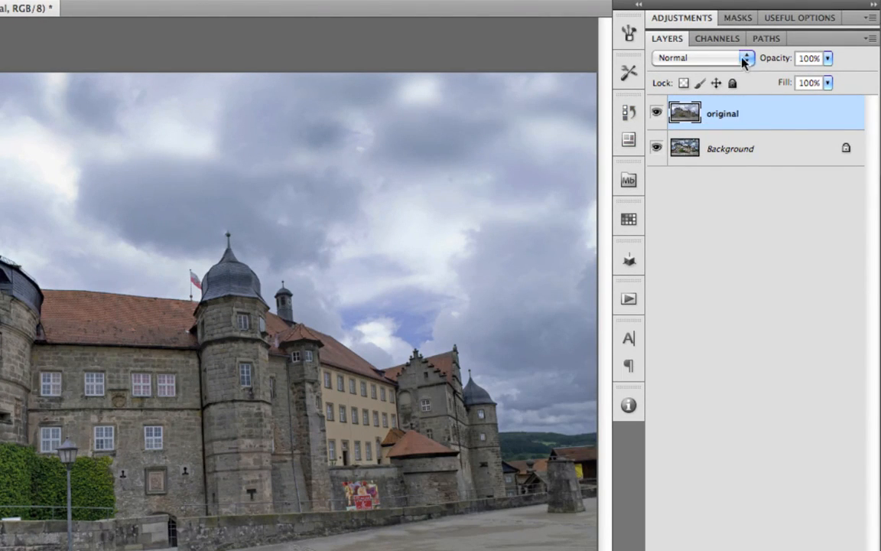
{"action": "double_click", "coordinate": [730, 151]}
{"action": "type", "text": "HDR"}
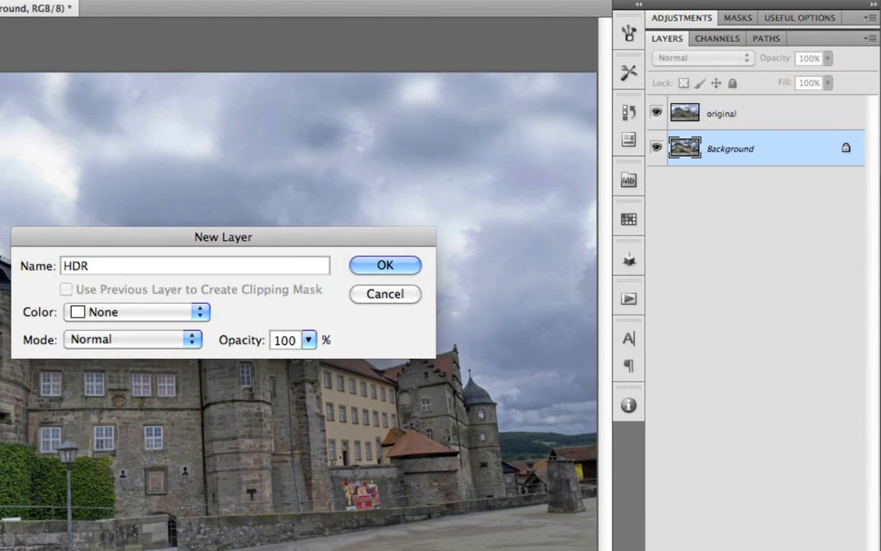
{"action": "key", "text": "Return"}
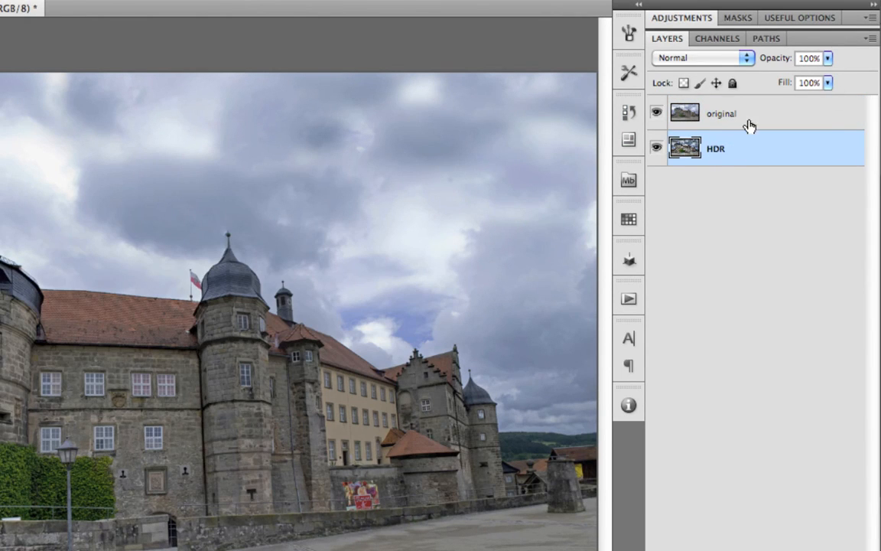
Move the HDR layer above the original layer and reduce its opacity to 62%.
{"action": "left_click_drag", "start_coordinate": [732, 156], "coordinate": [738, 111]}
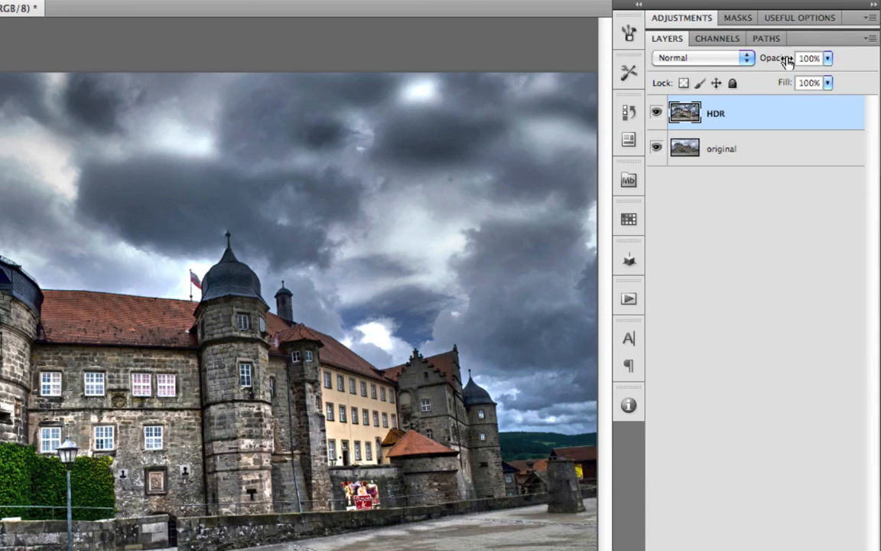
{"action": "left_click_drag", "start_coordinate": [770, 59], "coordinate": [745, 60]}
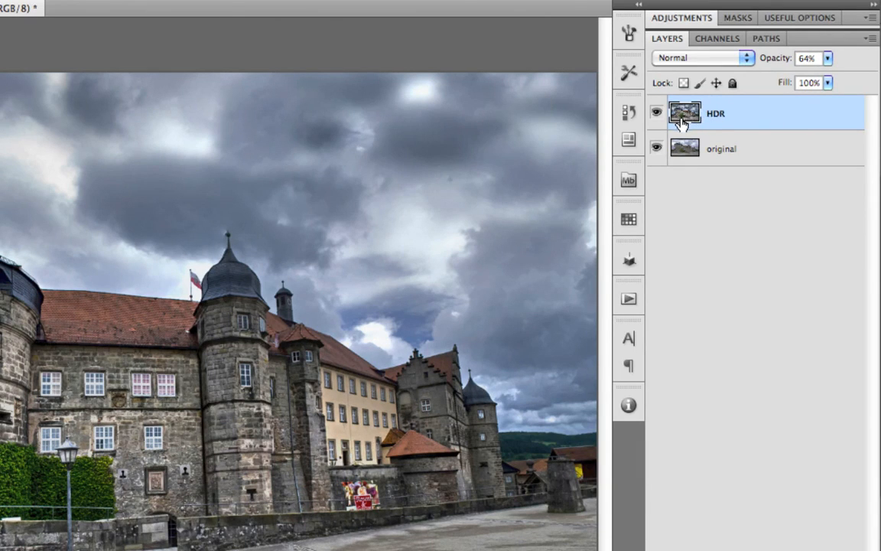
{"action": "mouse_move", "coordinate": [776, 61]}
{"action": "left_mouse_down"}
{"action": "mouse_move", "coordinate": [748, 60]}
{"action": "mouse_move", "coordinate": [804, 58]}
{"action": "mouse_move", "coordinate": [772, 59]}
{"action": "mouse_move", "coordinate": [780, 59]}
{"action": "left_mouse_up"}
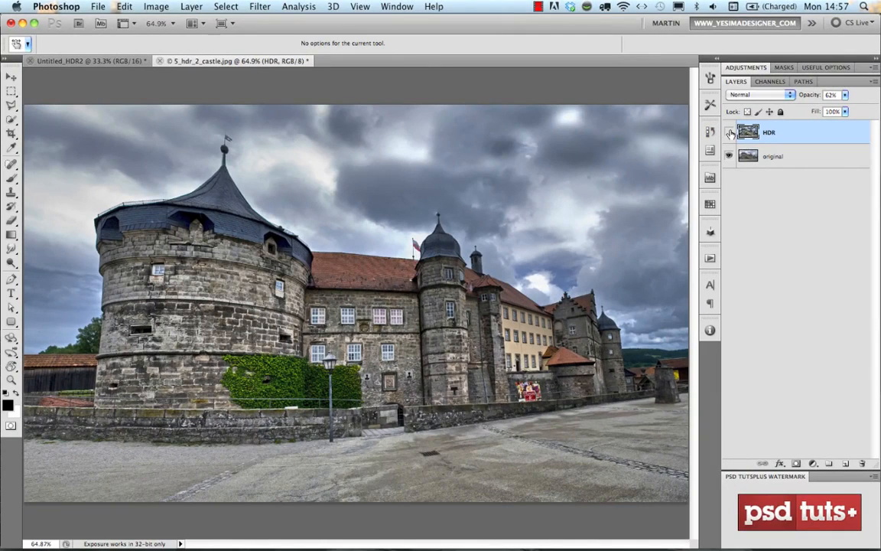
Compare the blended castle with the original by toggling the HDR layer's visibility, also with the panels hidden and the image fitted to the window.
{"action": "left_click", "coordinate": [730, 133]}
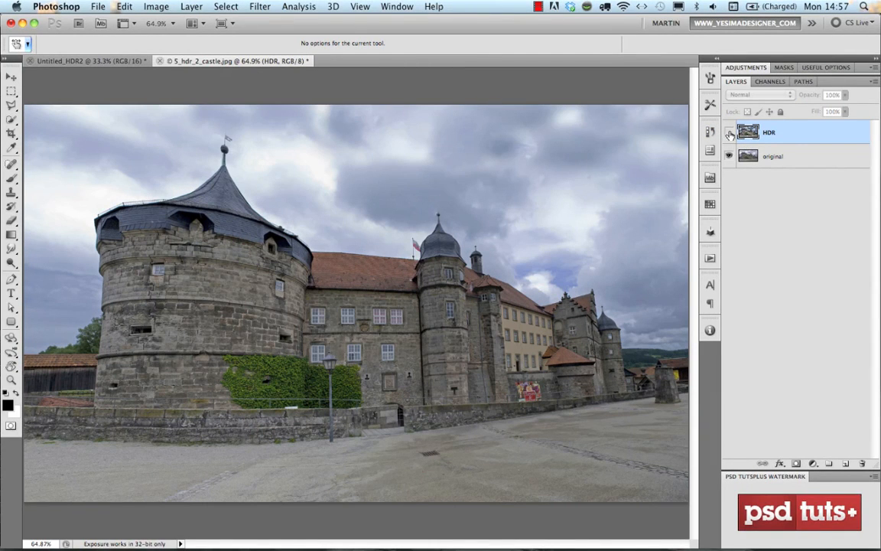
{"action": "left_click", "coordinate": [729, 133]}
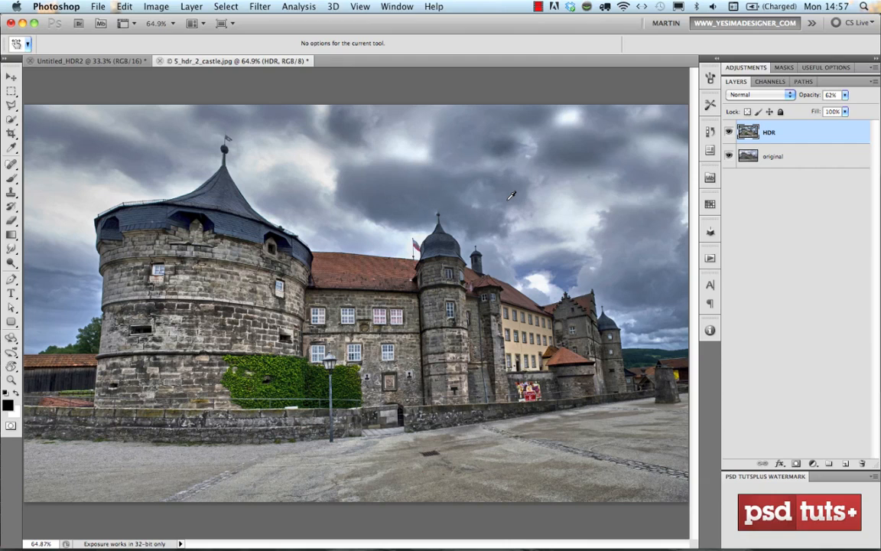
{"action": "key", "text": "Tab"}
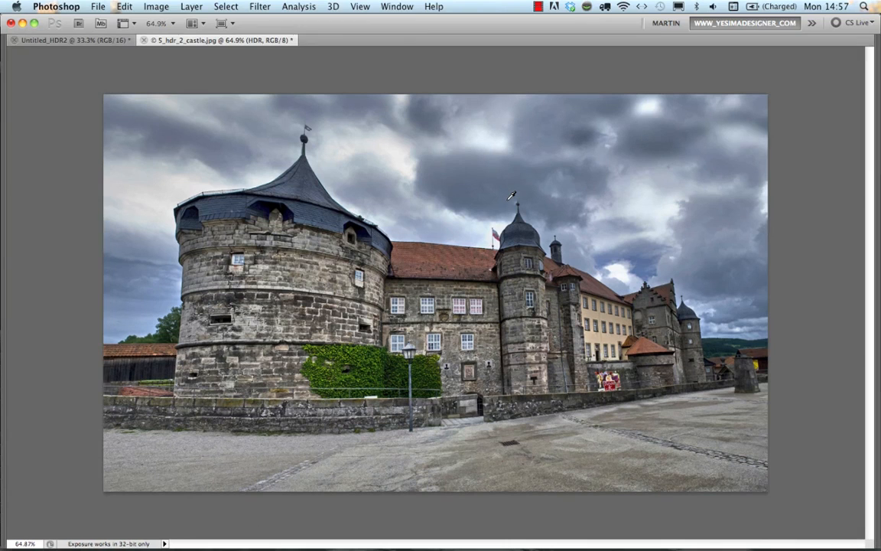
{"action": "key", "text": "ctrl+0"}
{"action": "key", "text": "super+z"}
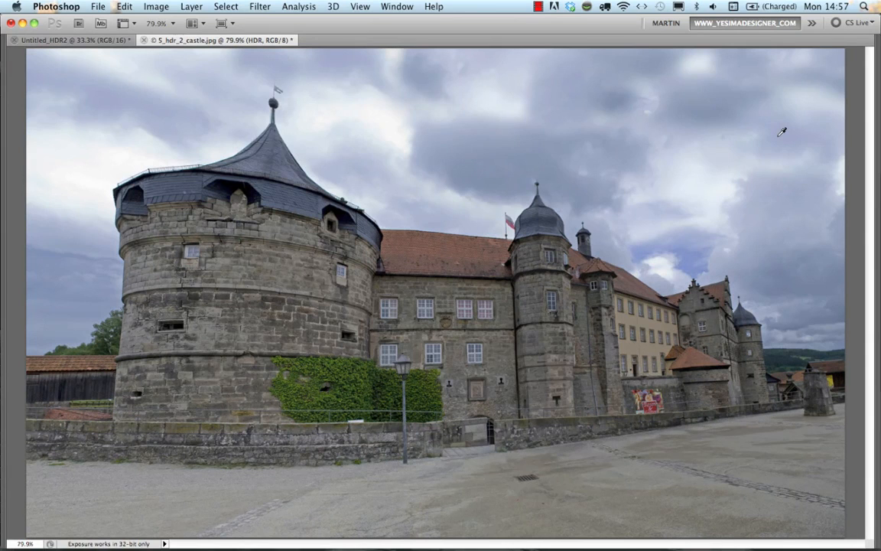
{"action": "key", "text": "super+z"}
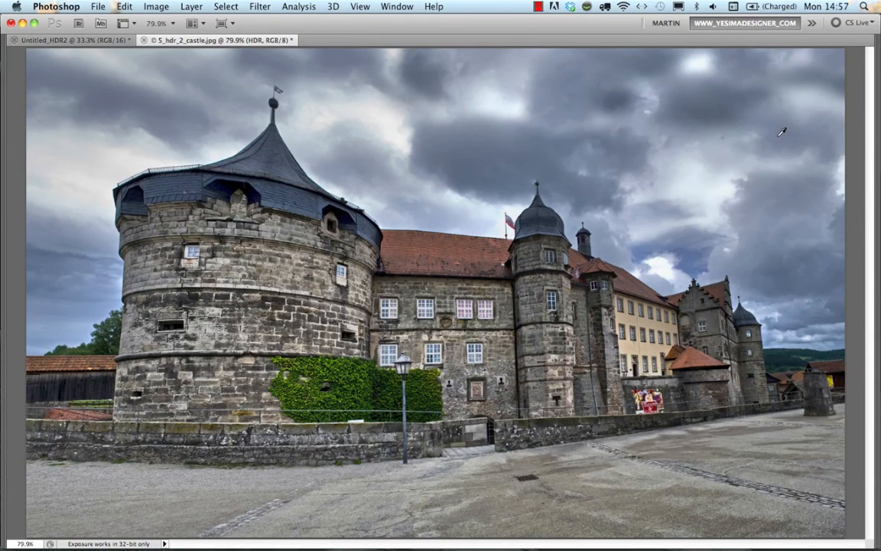